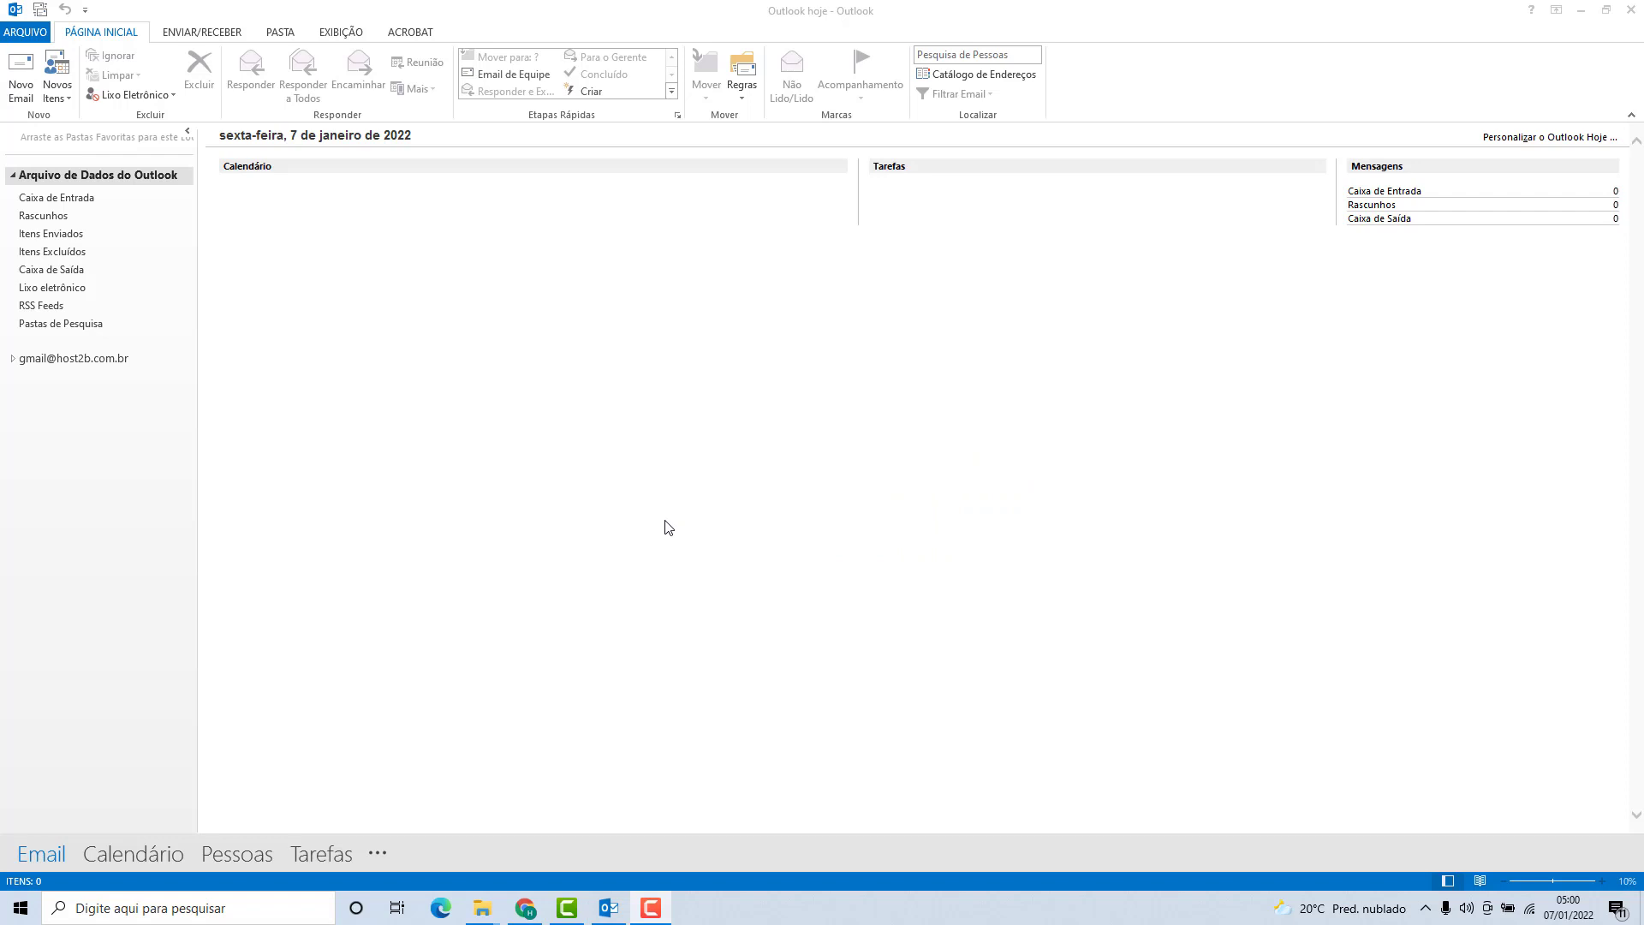
From the File > Info page, begin adding a new e-mail account.
{"action": "left_click", "coordinate": [24, 36]}
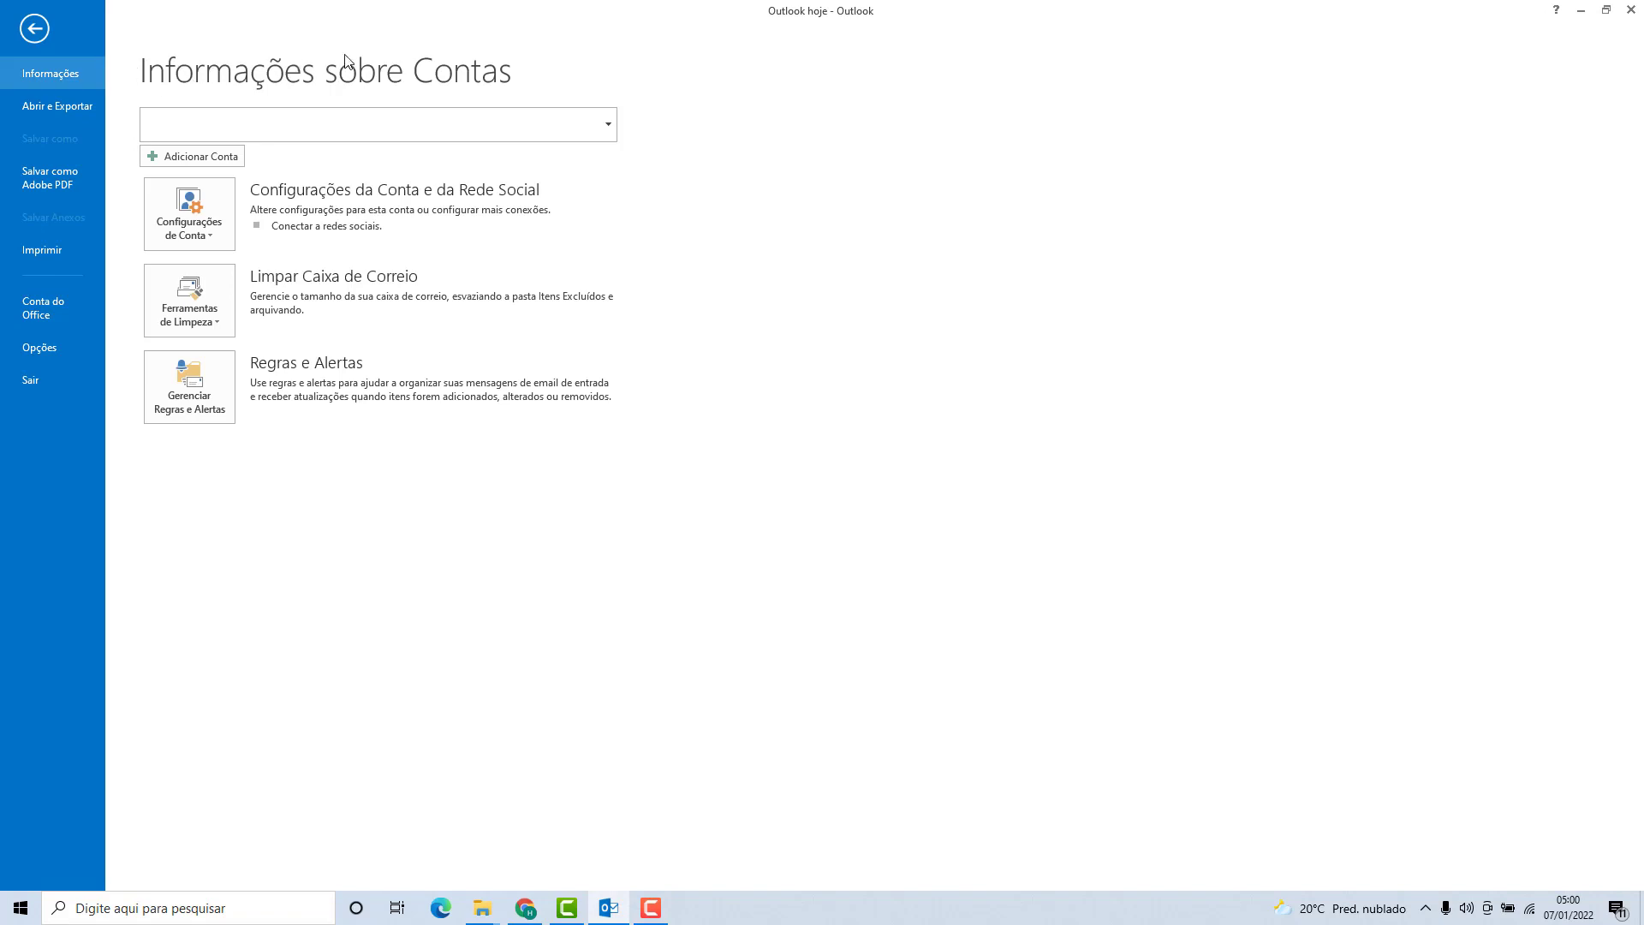
{"action": "left_click", "coordinate": [170, 160]}
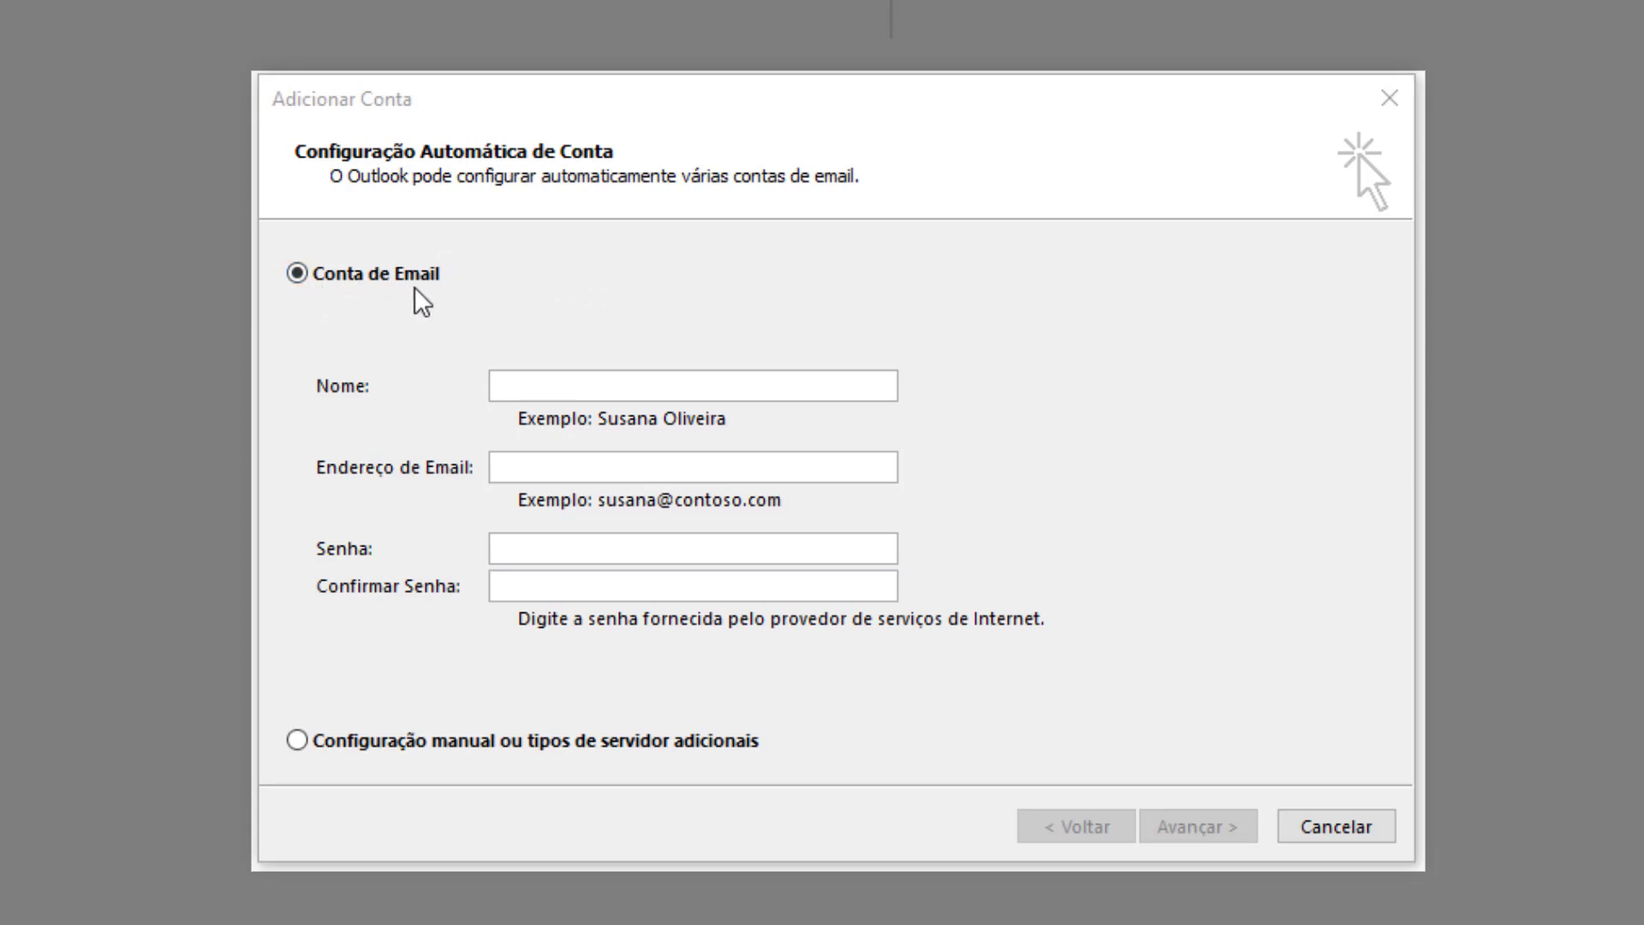
Choose manual configuration and the POP or IMAP service type.
{"action": "left_click", "coordinate": [299, 745]}
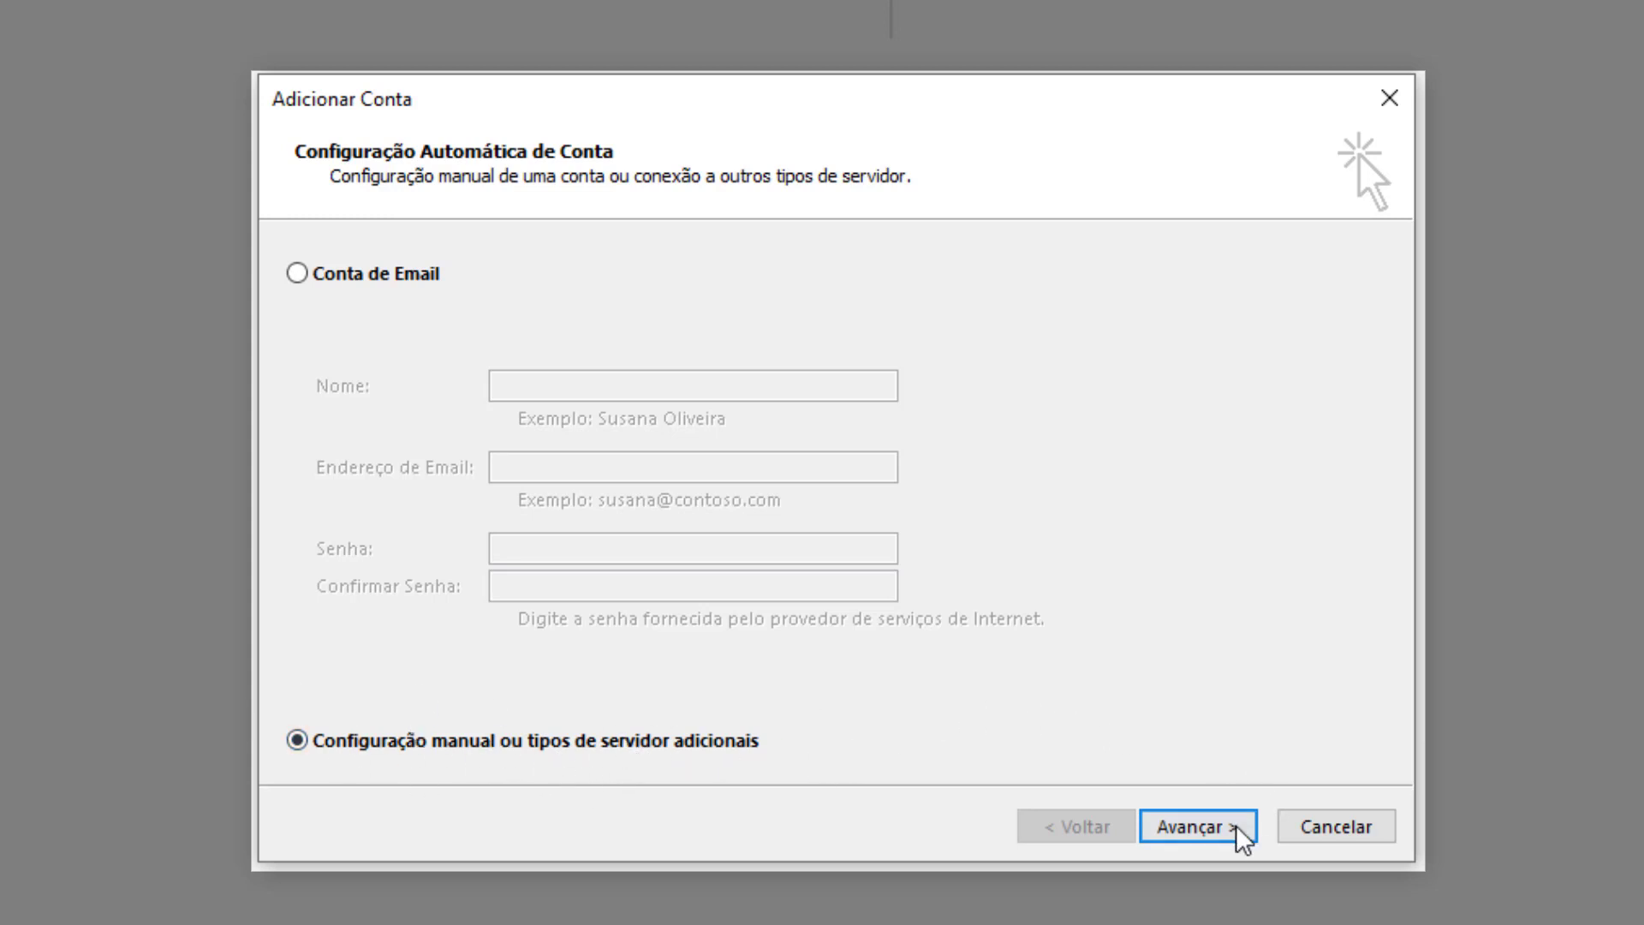
{"action": "left_click", "coordinate": [1205, 828]}
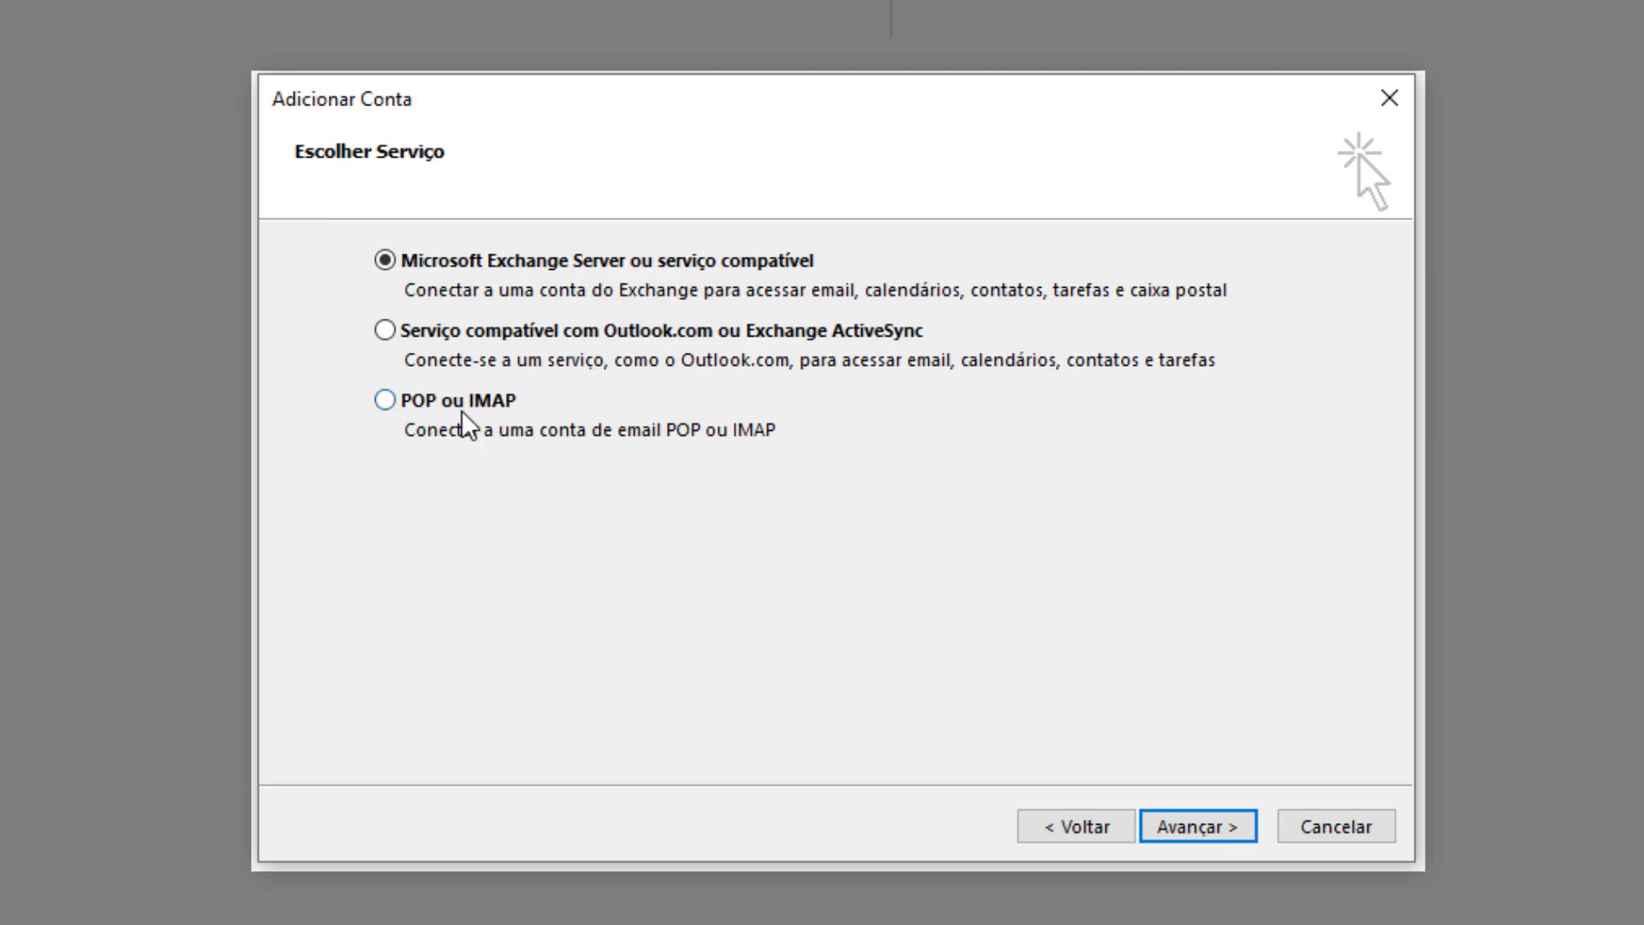
{"action": "left_click", "coordinate": [388, 404]}
{"action": "left_click", "coordinate": [1197, 828]}
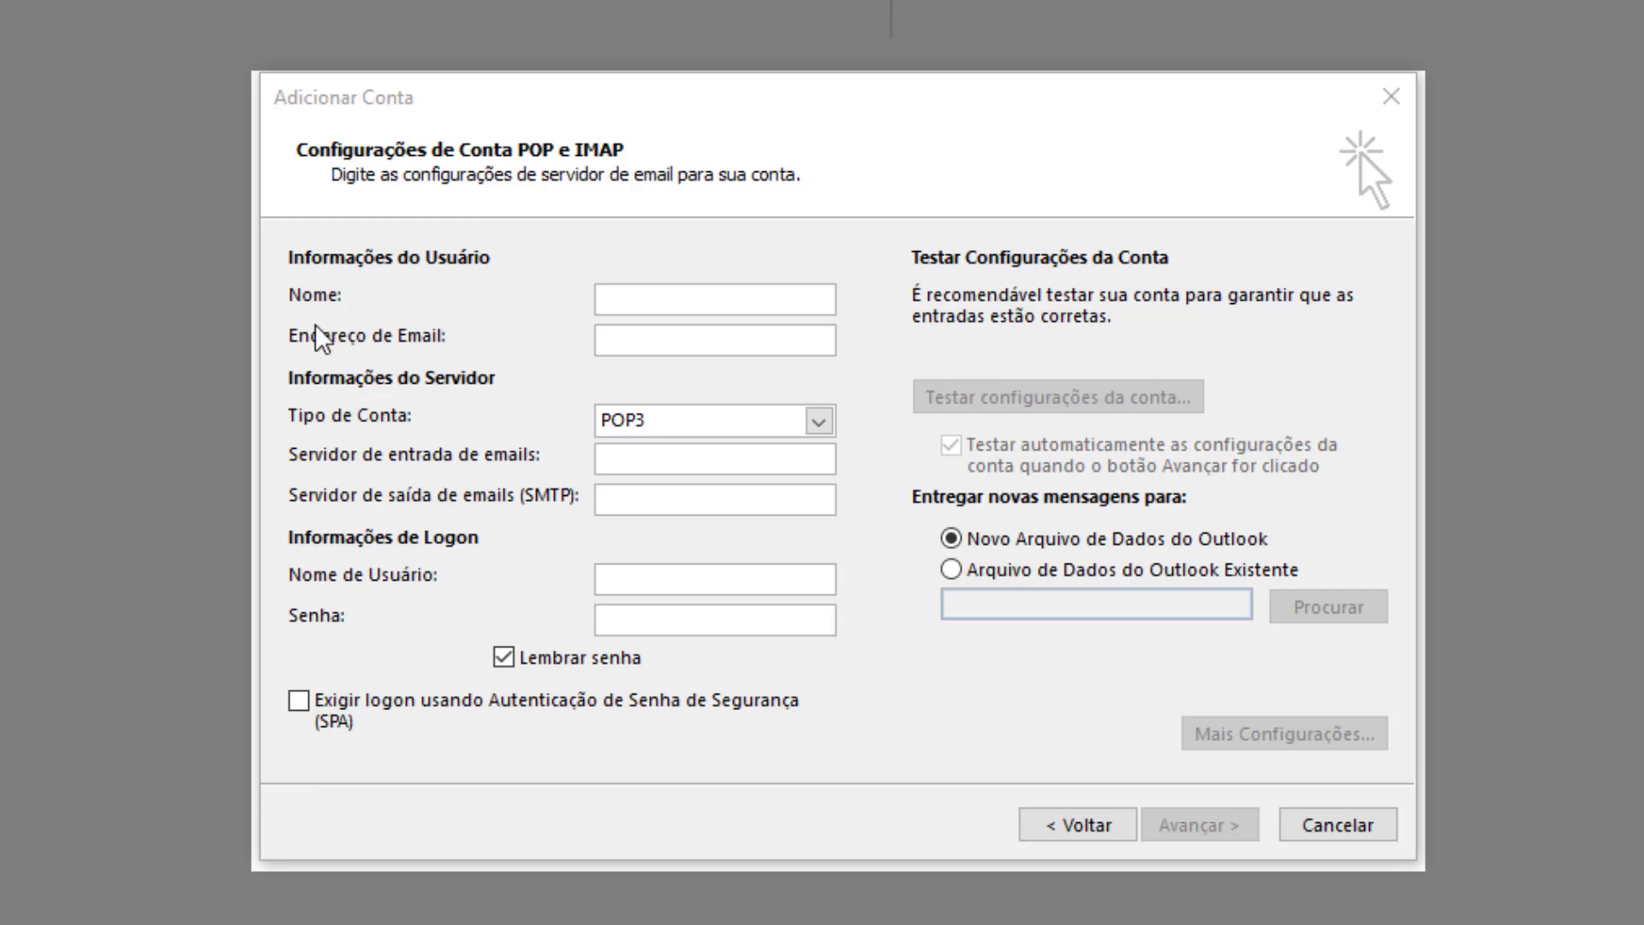
Enter the user's display name and the account's e-mail address.
{"action": "left_click", "coordinate": [656, 294]}
{"action": "type", "text": "Fernando"}
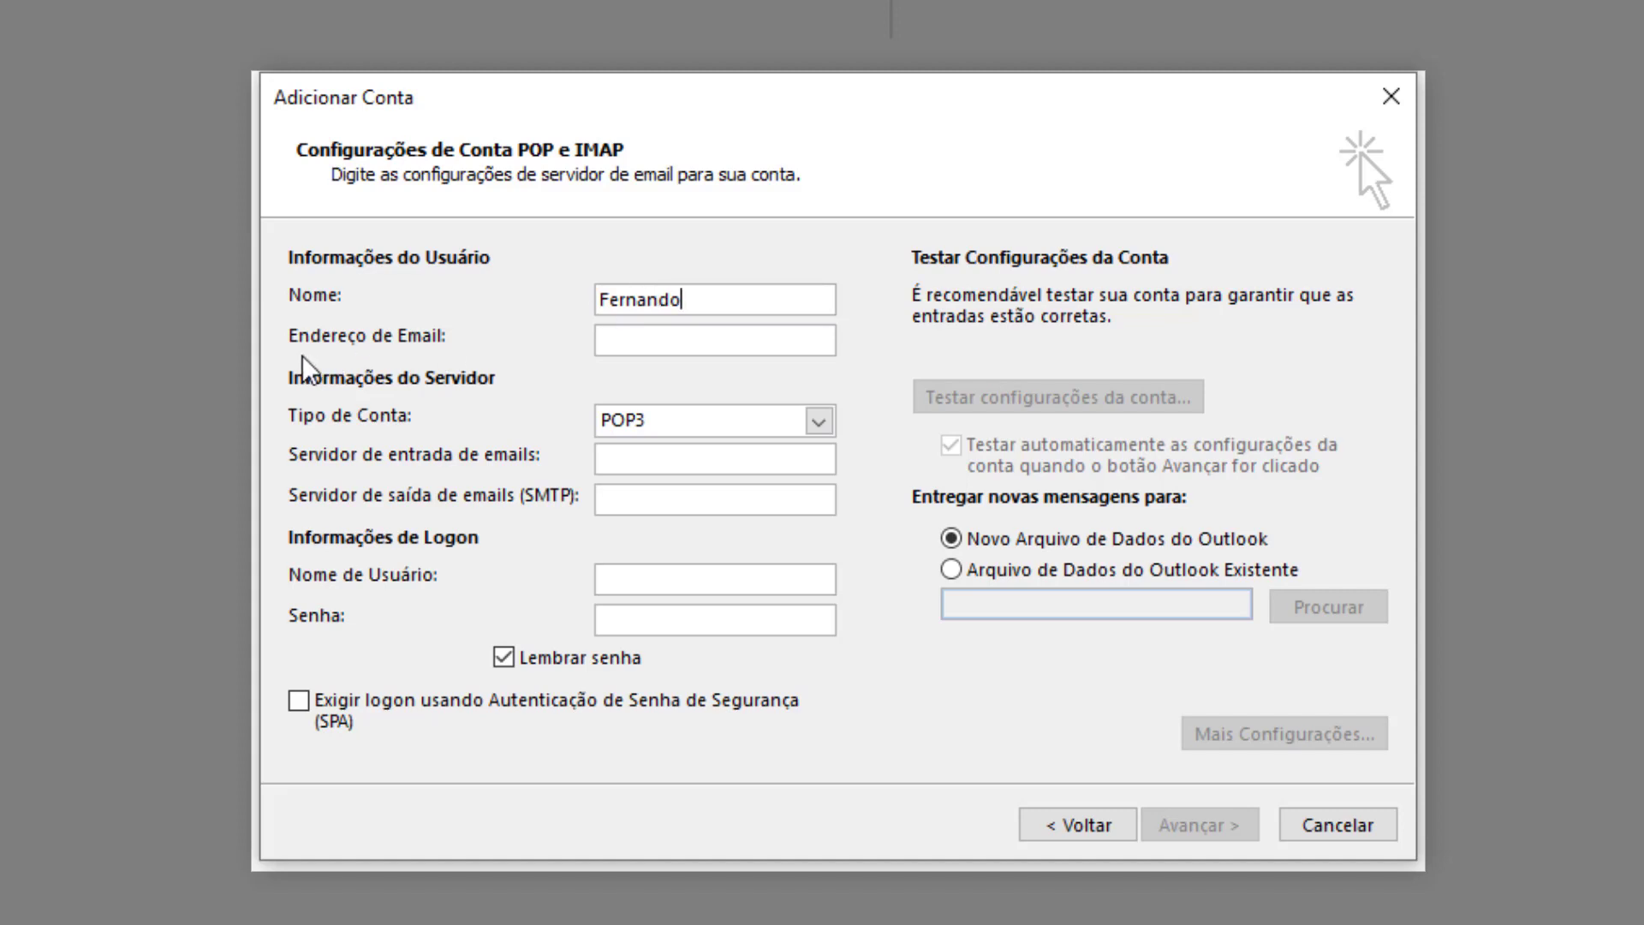
{"action": "left_click", "coordinate": [622, 330]}
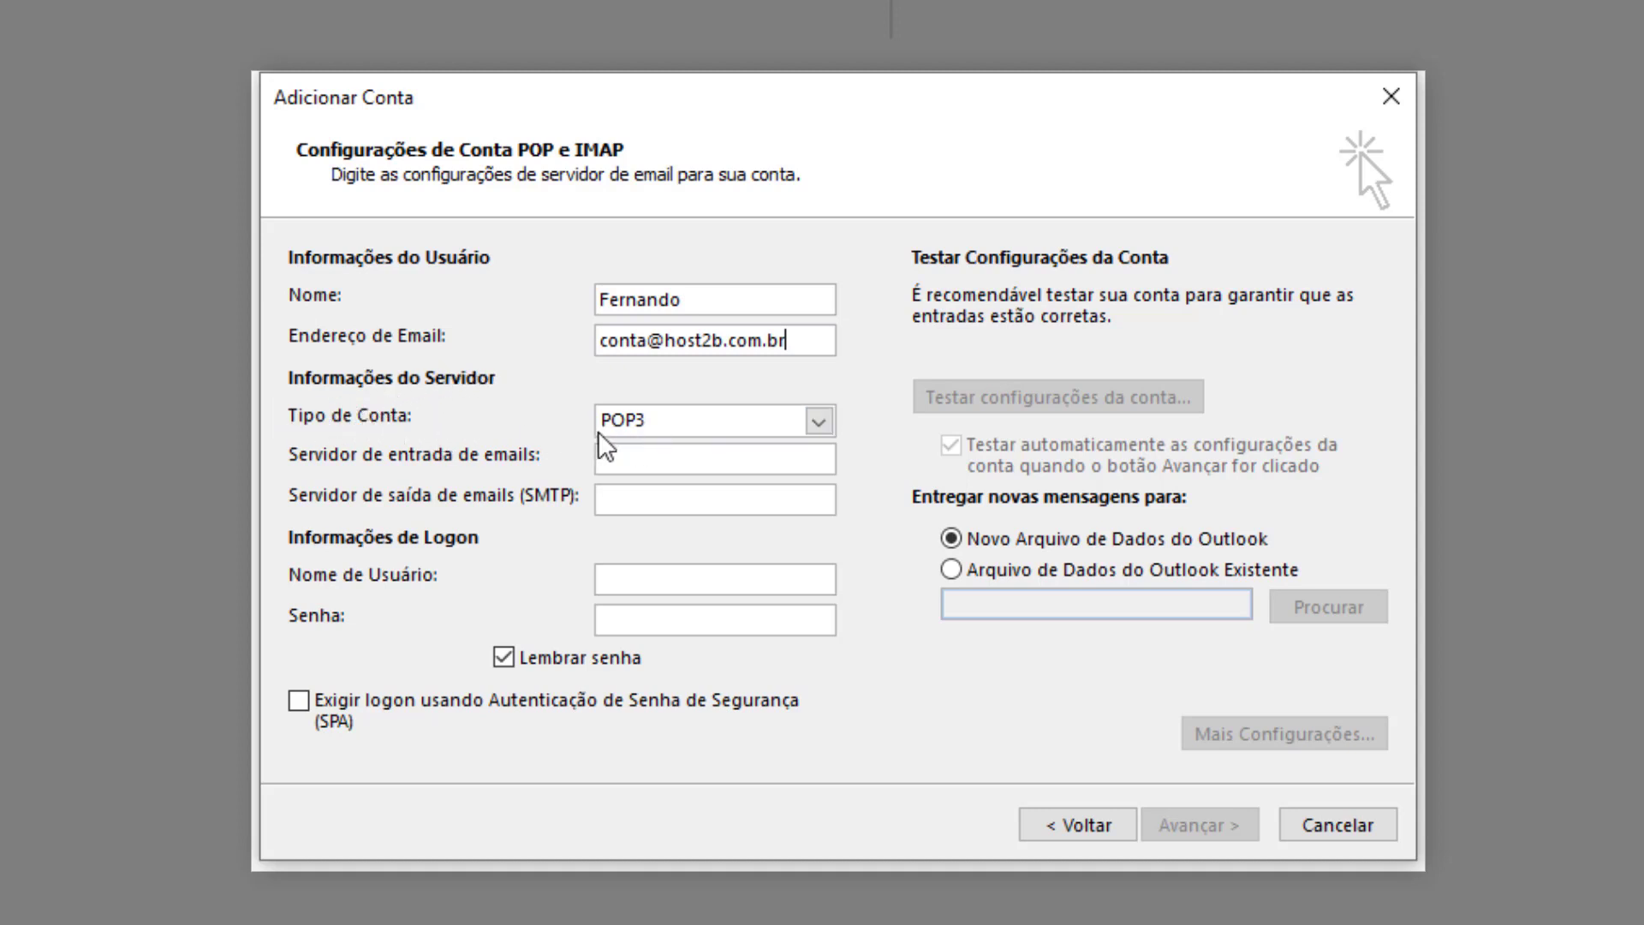
Set the account type to IMAP, with servers imap.uhserver.com incoming and smtps.uhserver.com outgoing.
{"action": "left_click", "coordinate": [630, 426]}
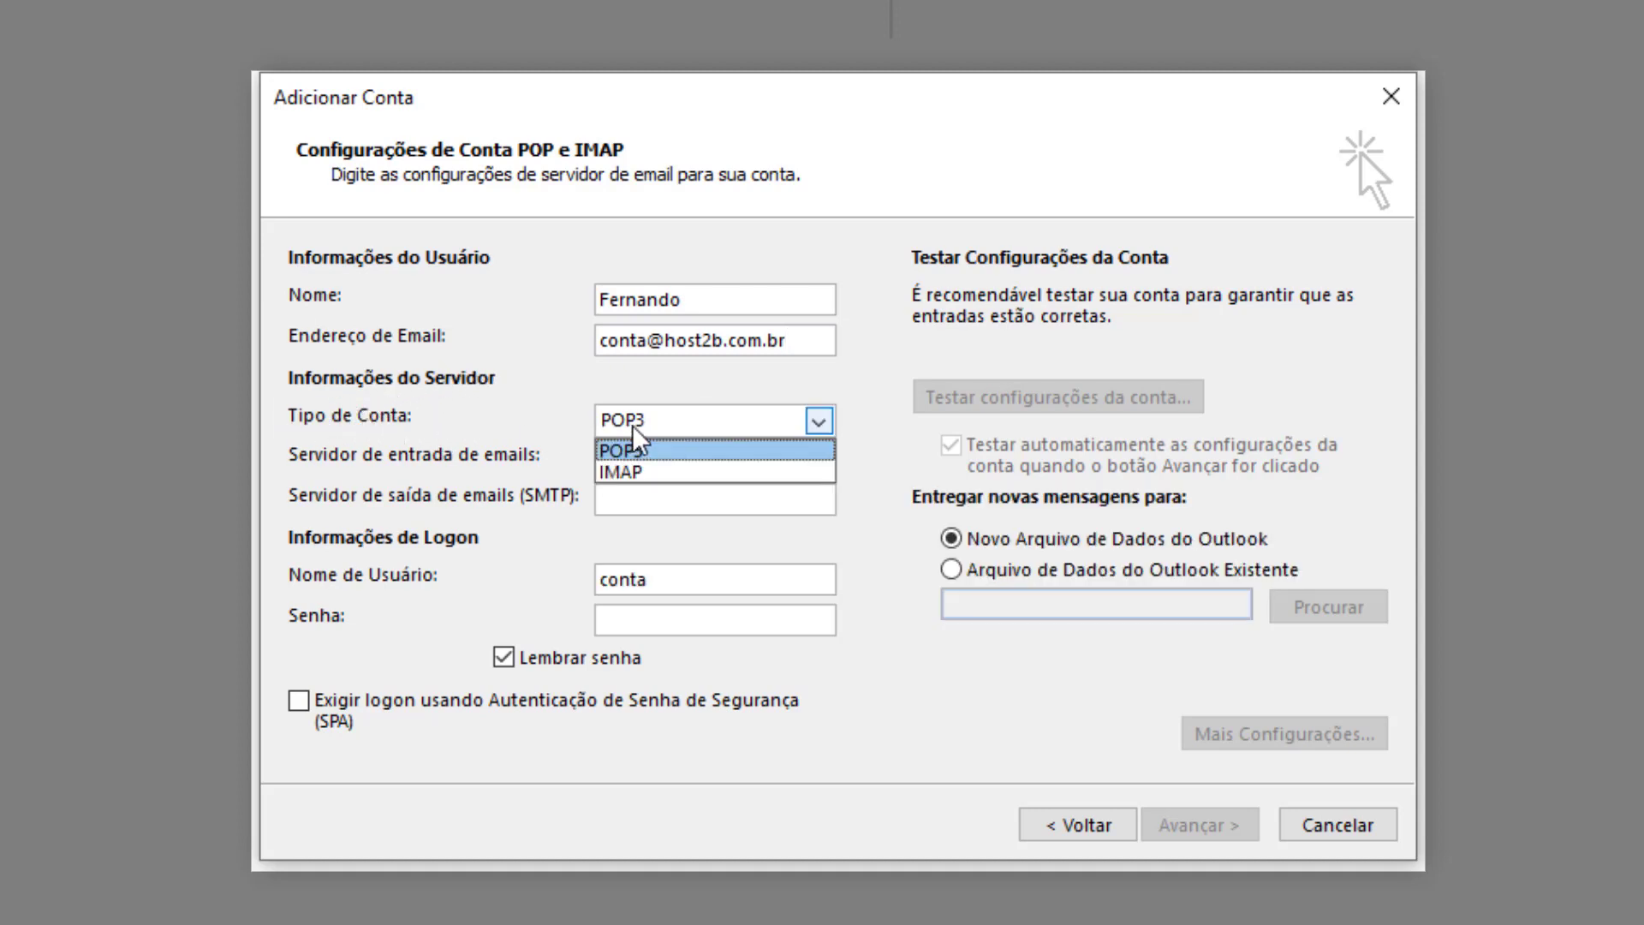
{"action": "left_click", "coordinate": [611, 473]}
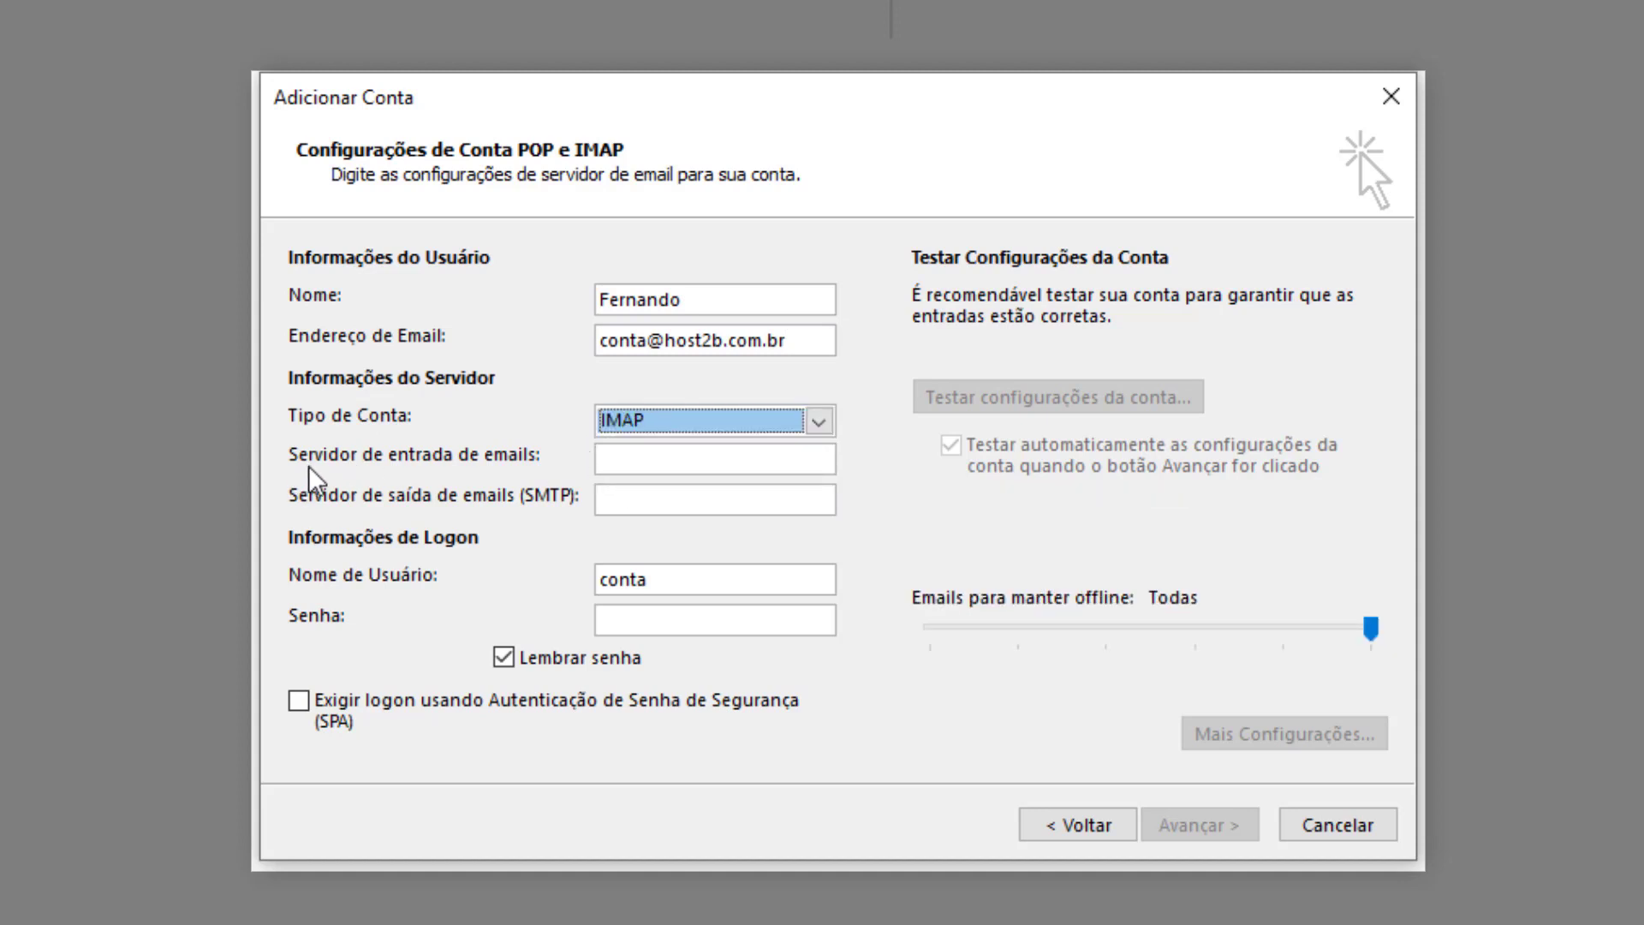
{"action": "left_click", "coordinate": [619, 463]}
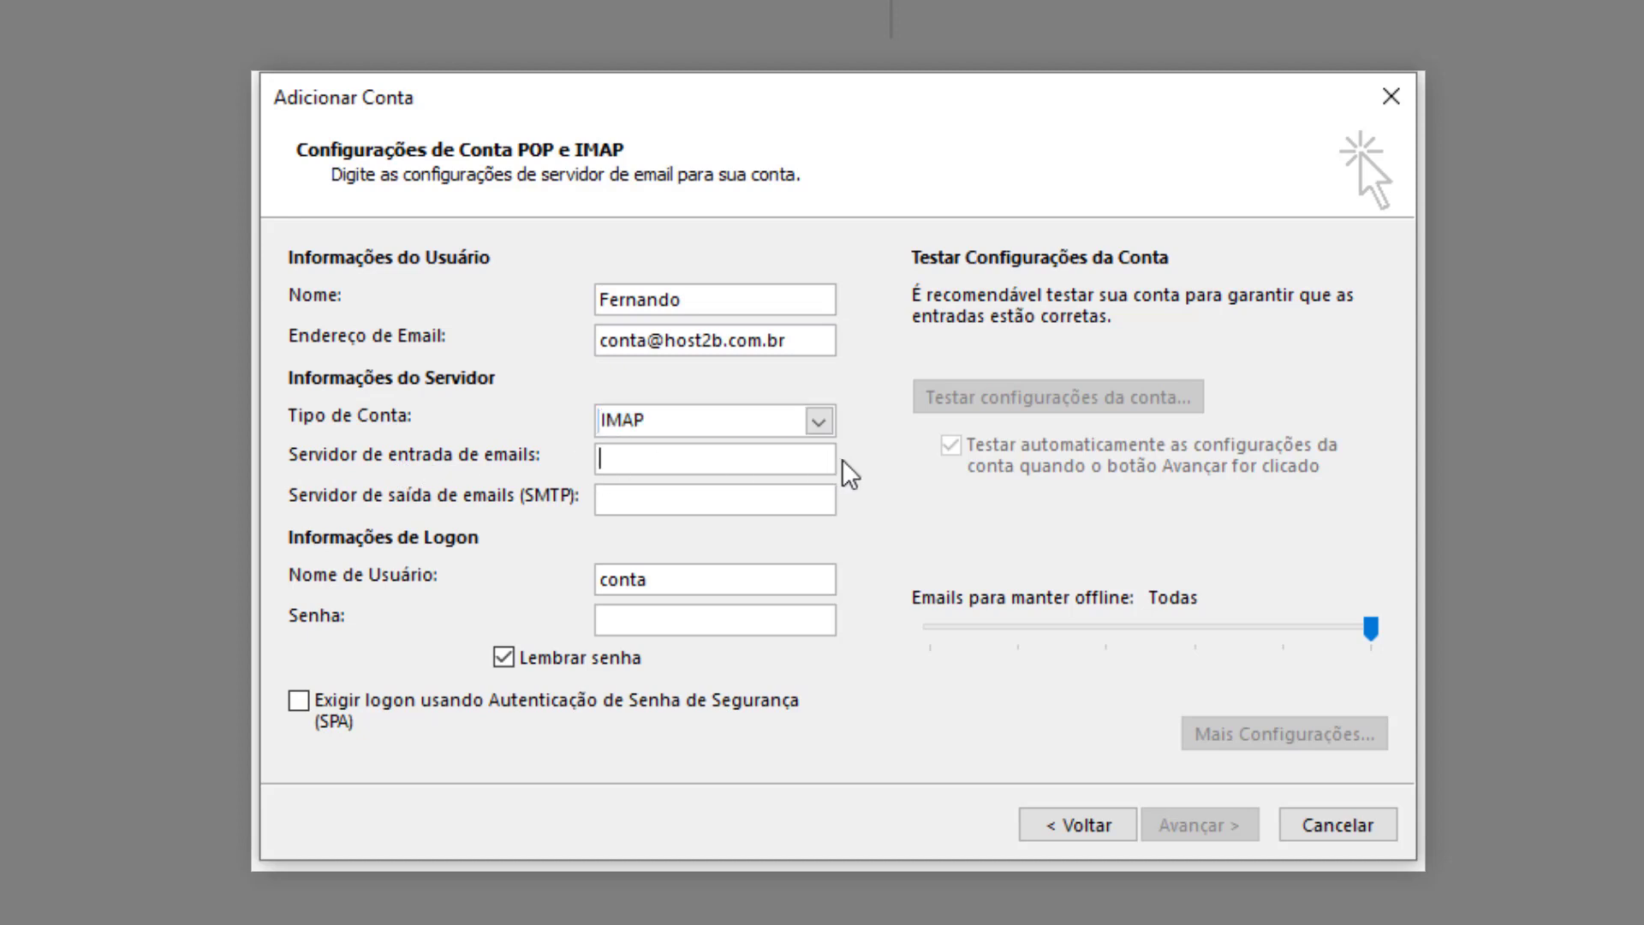
{"action": "type", "text": "imap.uhserver.com"}
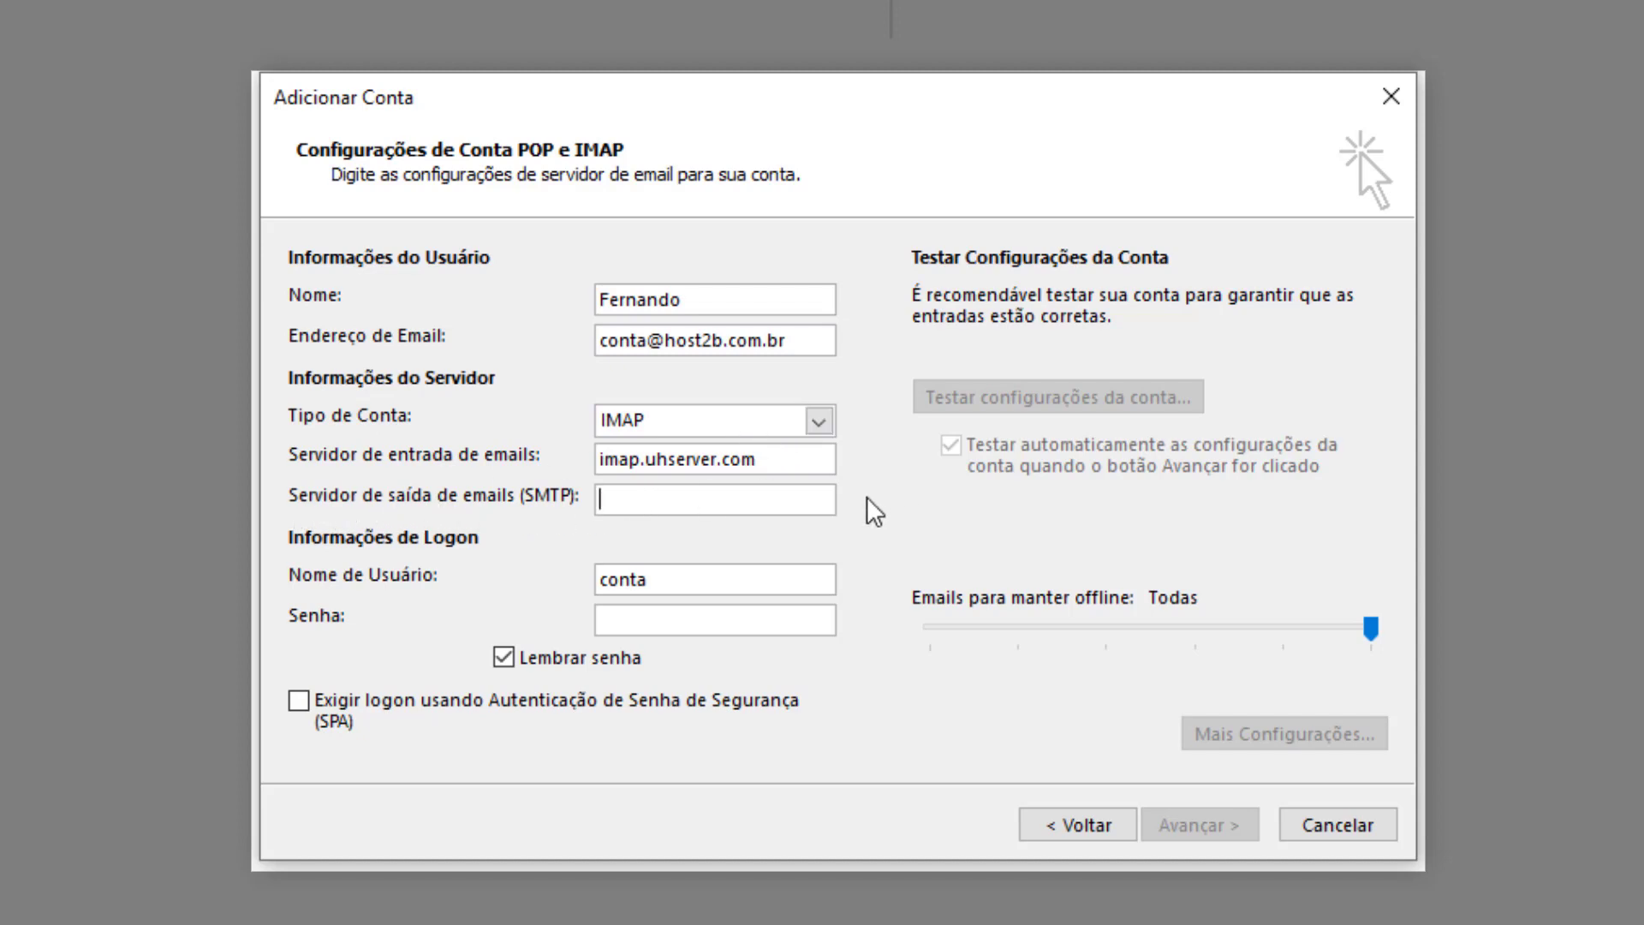
{"action": "key", "text": "Tab"}
{"action": "type", "text": "sm"}
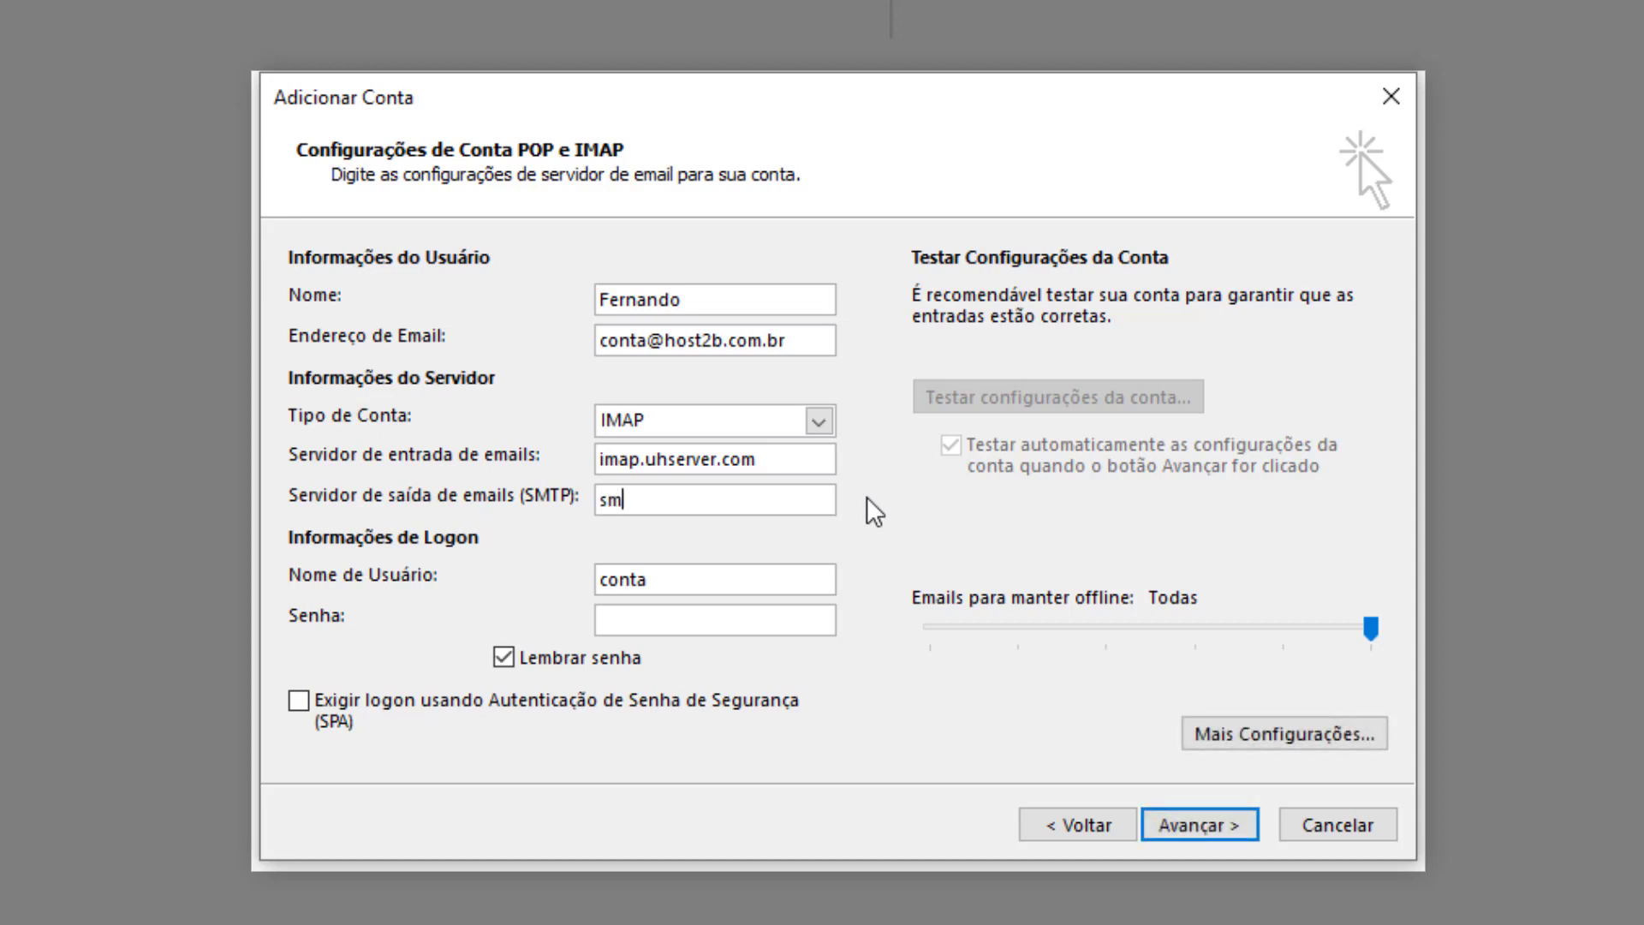
{"action": "type", "text": "tps.uhserver.com"}
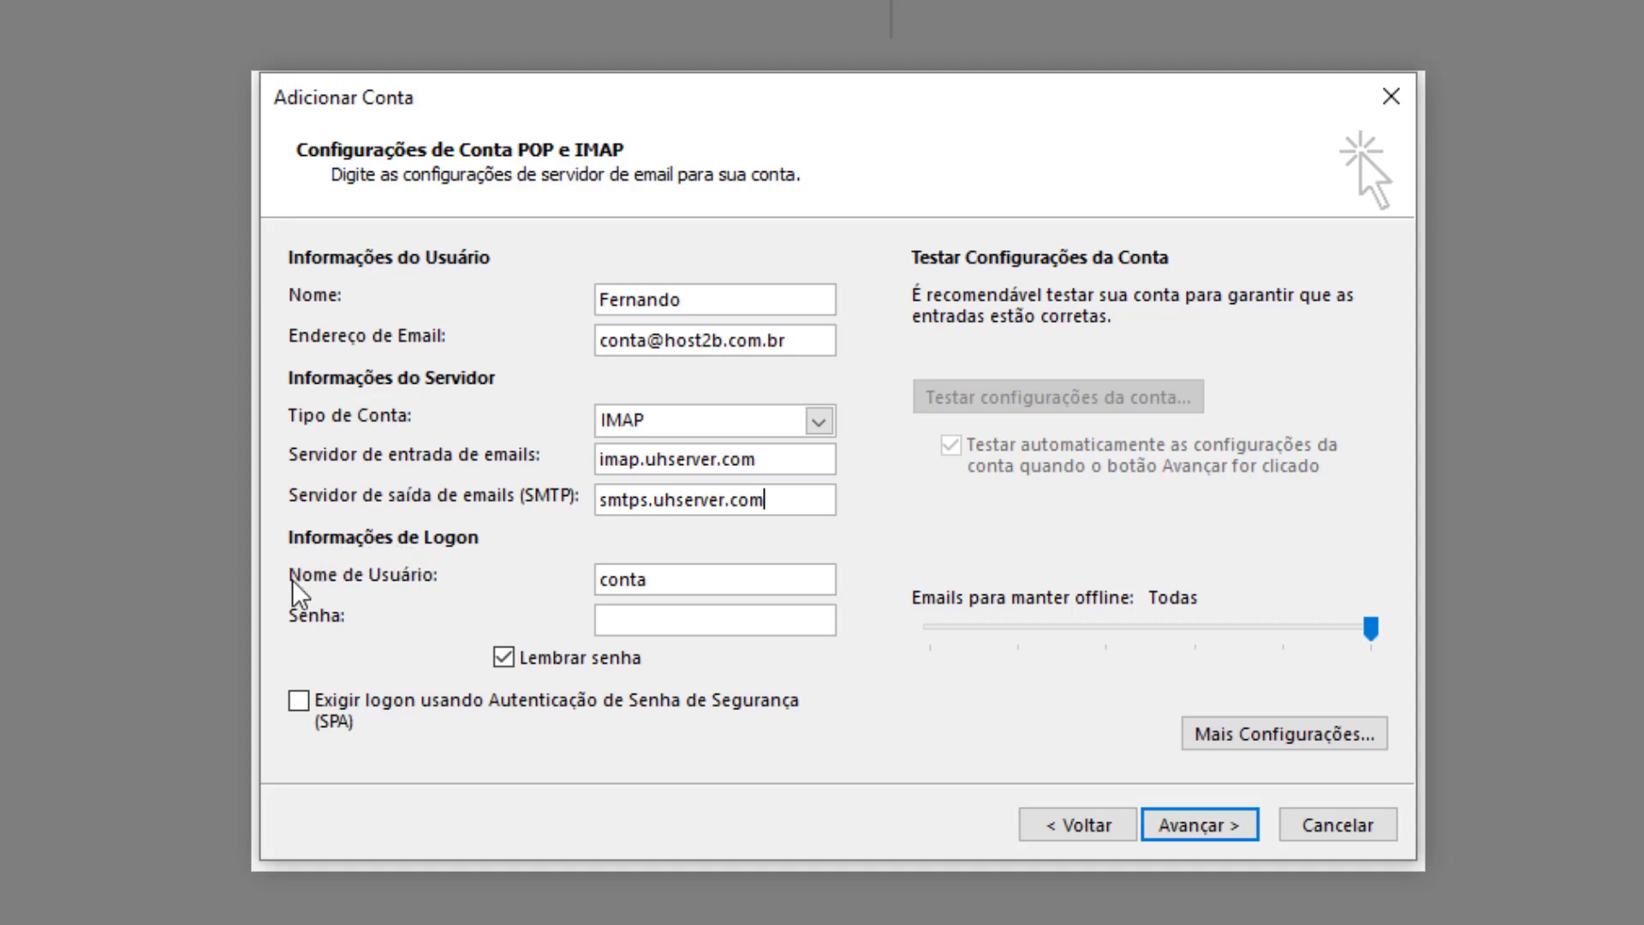
Make the user name the full e-mail address and enter the account password.
{"action": "double_click", "coordinate": [629, 582]}
{"action": "left_click", "coordinate": [701, 578]}
{"action": "type", "text": "@host2b.com.br"}
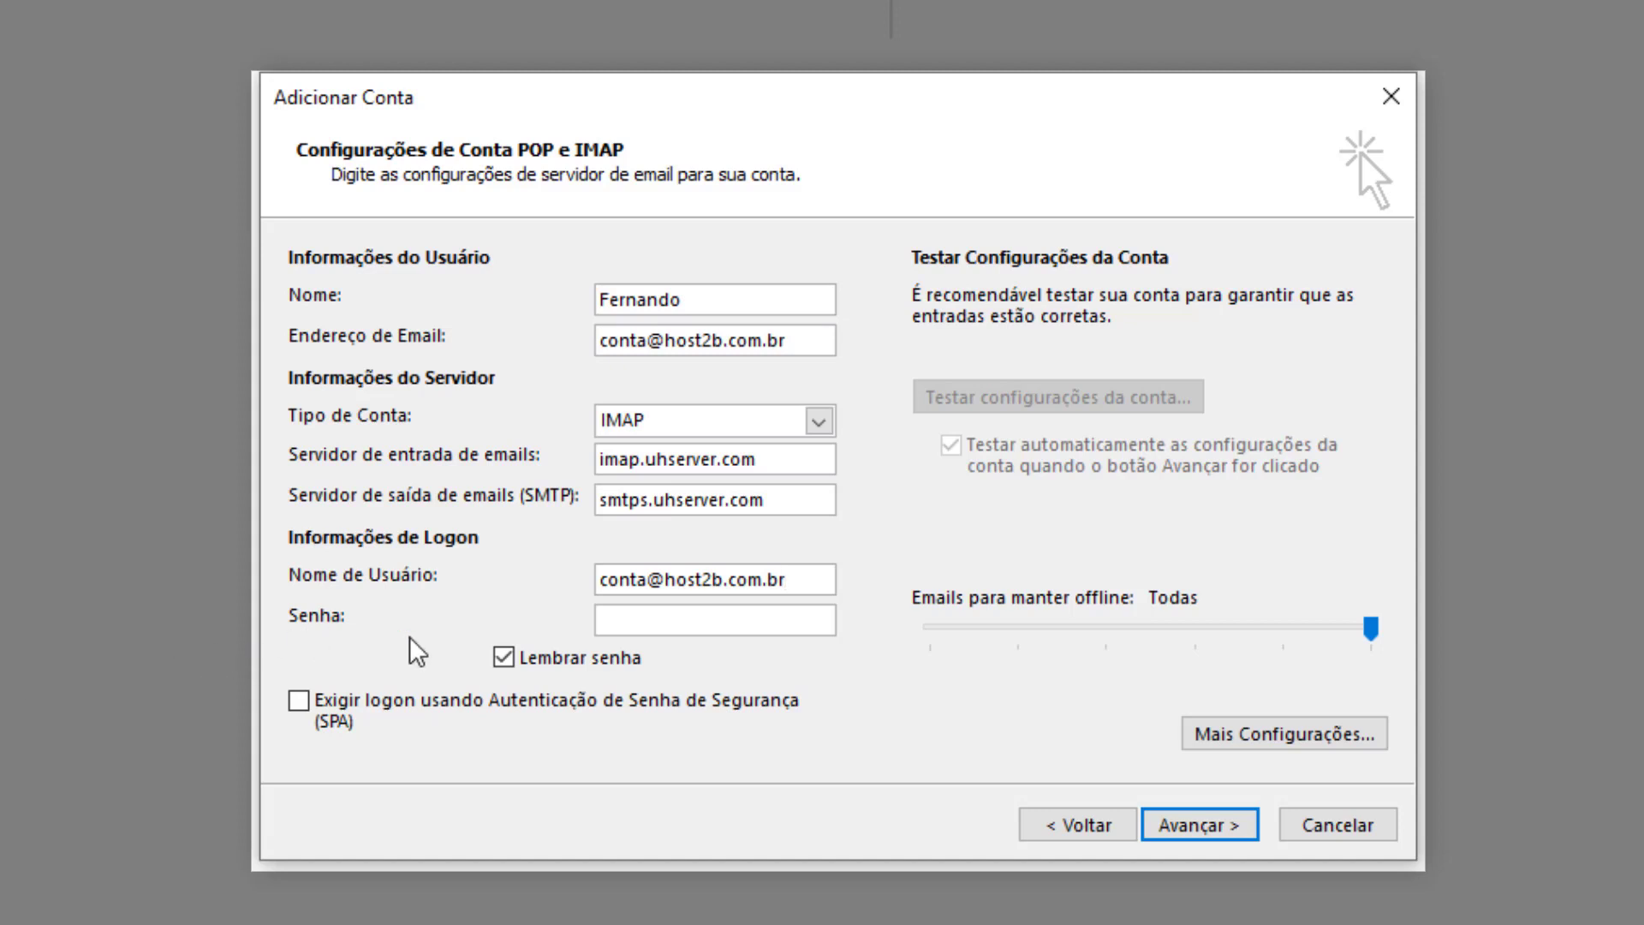
{"action": "left_click", "coordinate": [658, 631]}
{"action": "type", "text": "****************"}
In More Settings, enable SMTP authentication using the incoming server's settings, then view the Advanced ports.
{"action": "left_click", "coordinate": [1281, 733]}
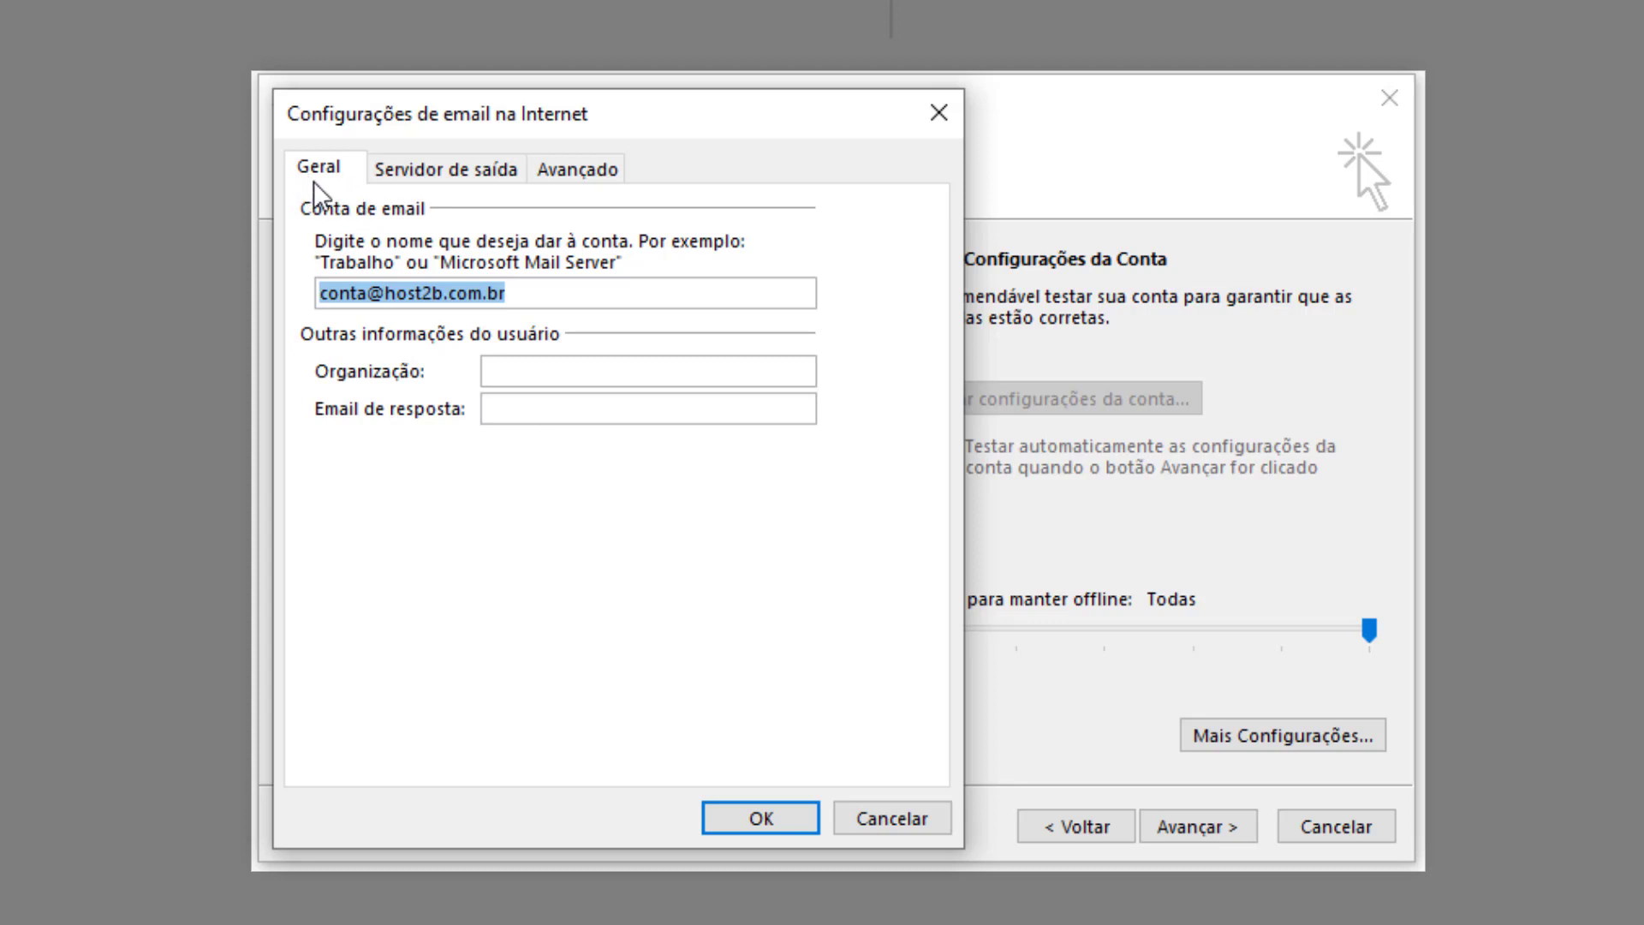
{"action": "left_click", "coordinate": [433, 172]}
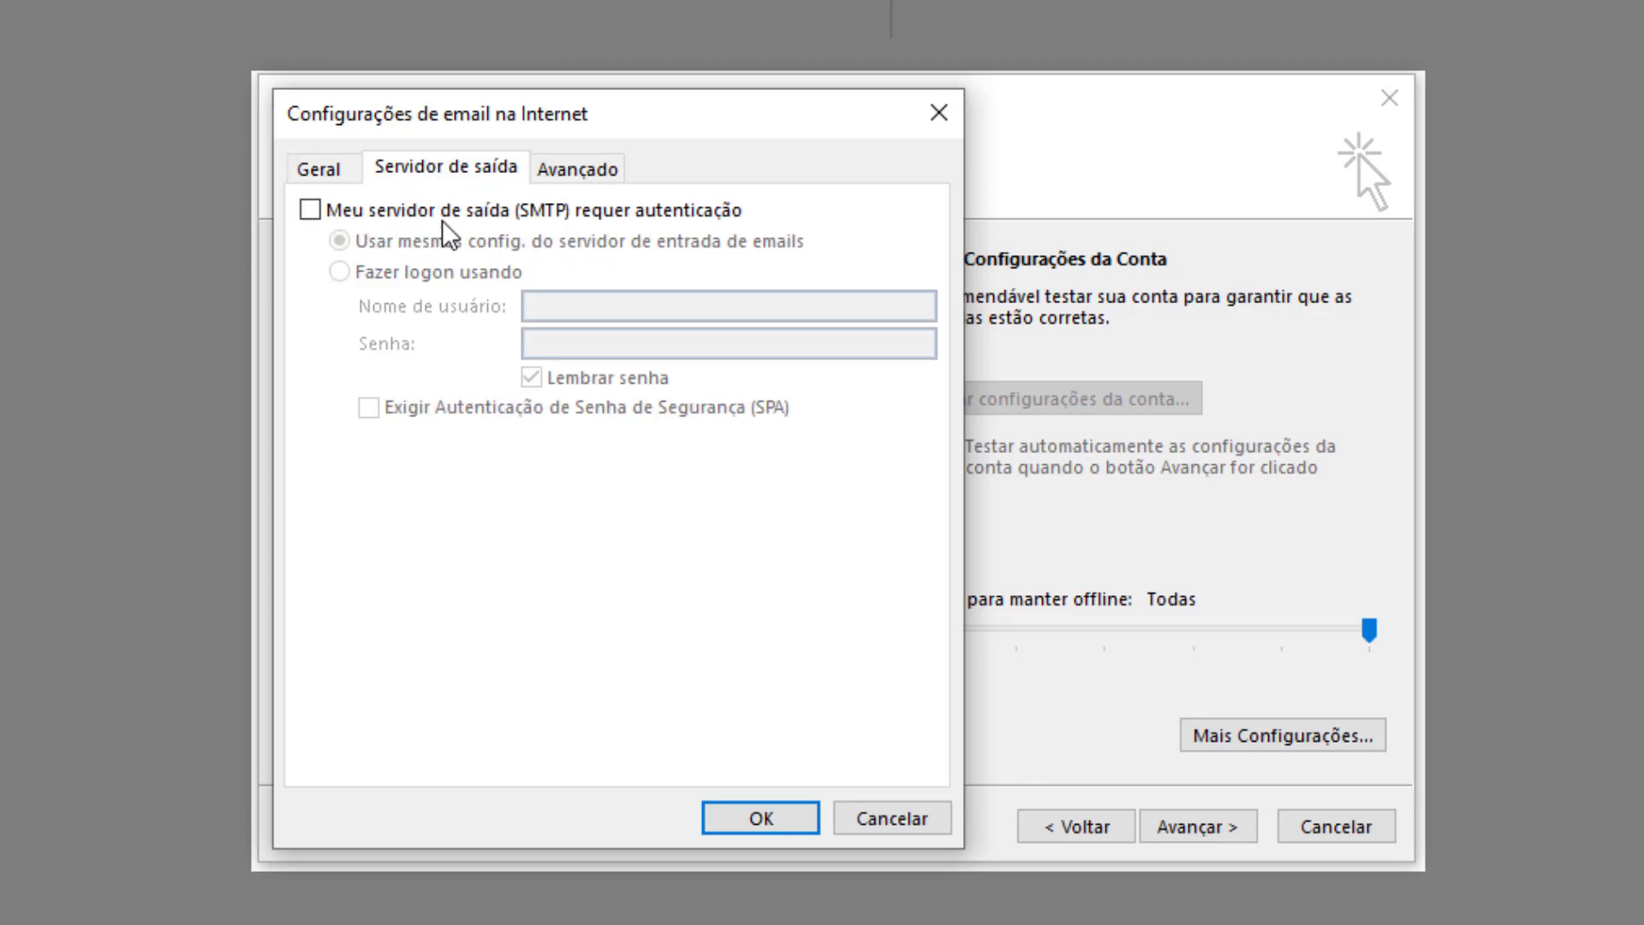
{"action": "left_click", "coordinate": [310, 211]}
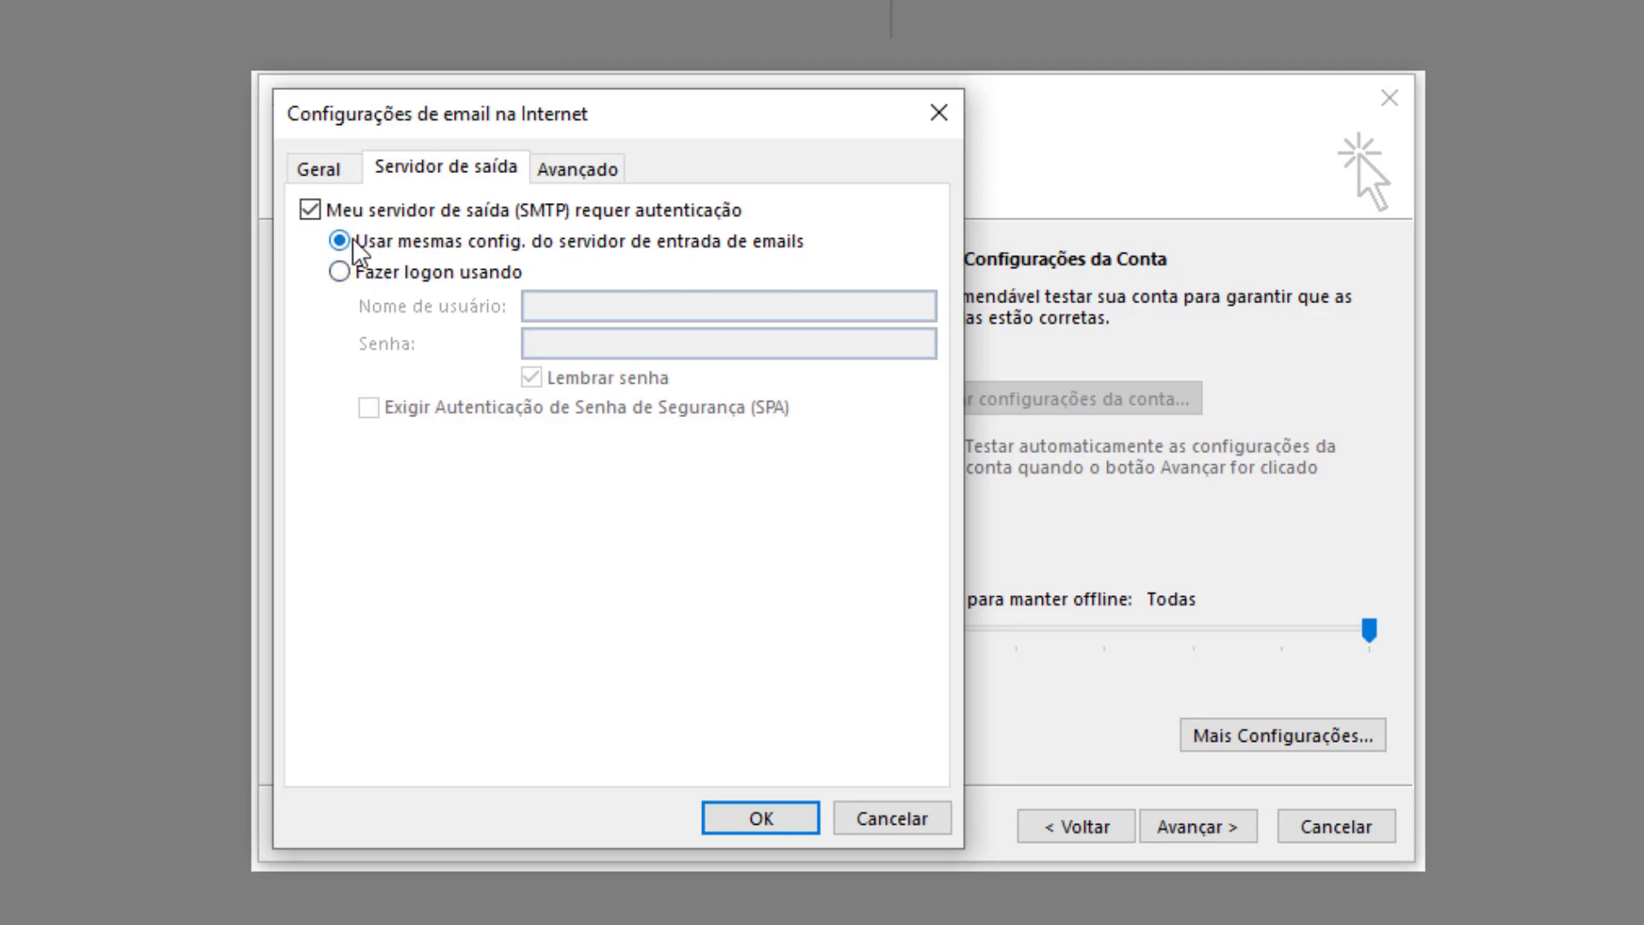
{"action": "left_click", "coordinate": [562, 173]}
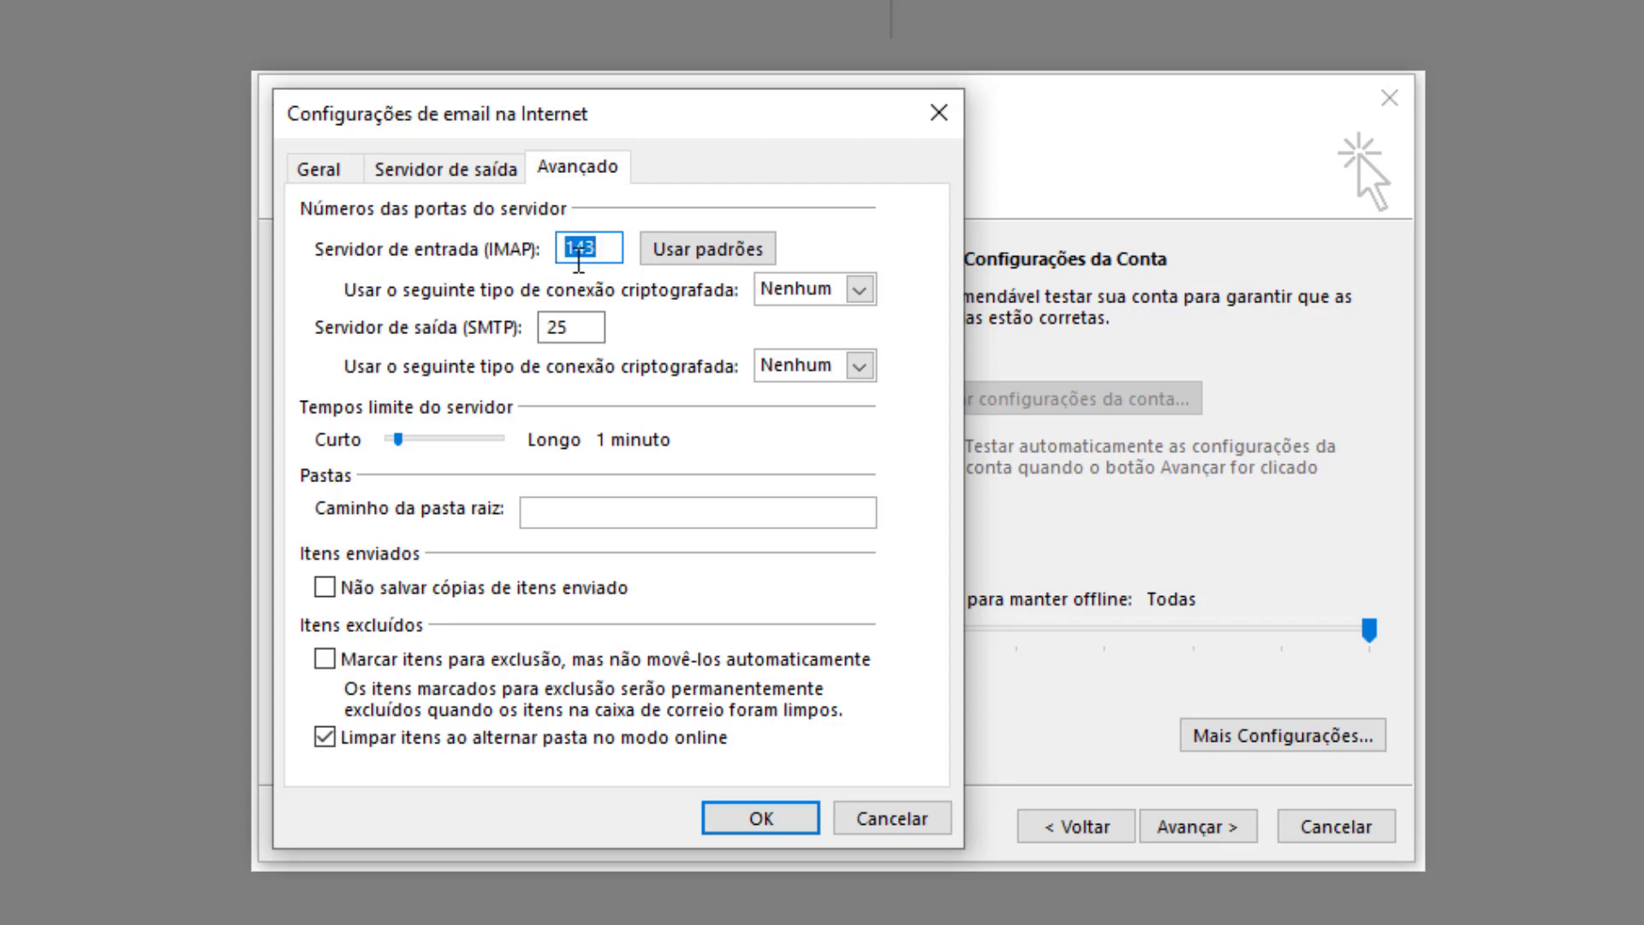
Use IMAP port 993 with SSL and SMTP port 587 with TLS.
{"action": "type", "text": "993"}
{"action": "left_click", "coordinate": [809, 295]}
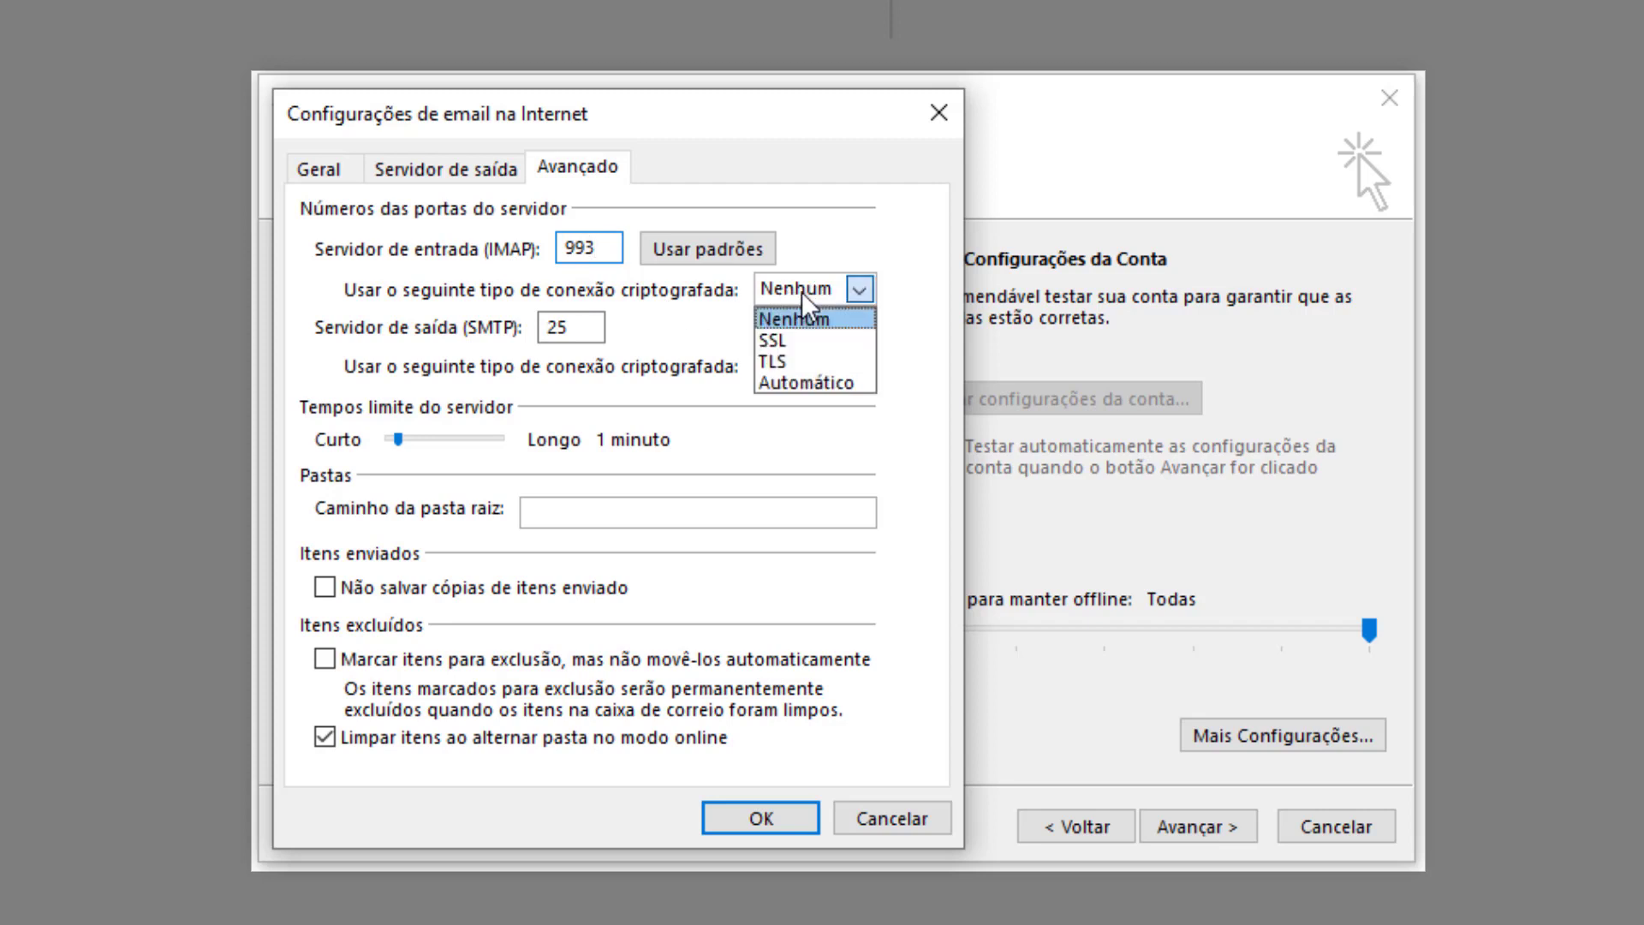
{"action": "left_click", "coordinate": [776, 341]}
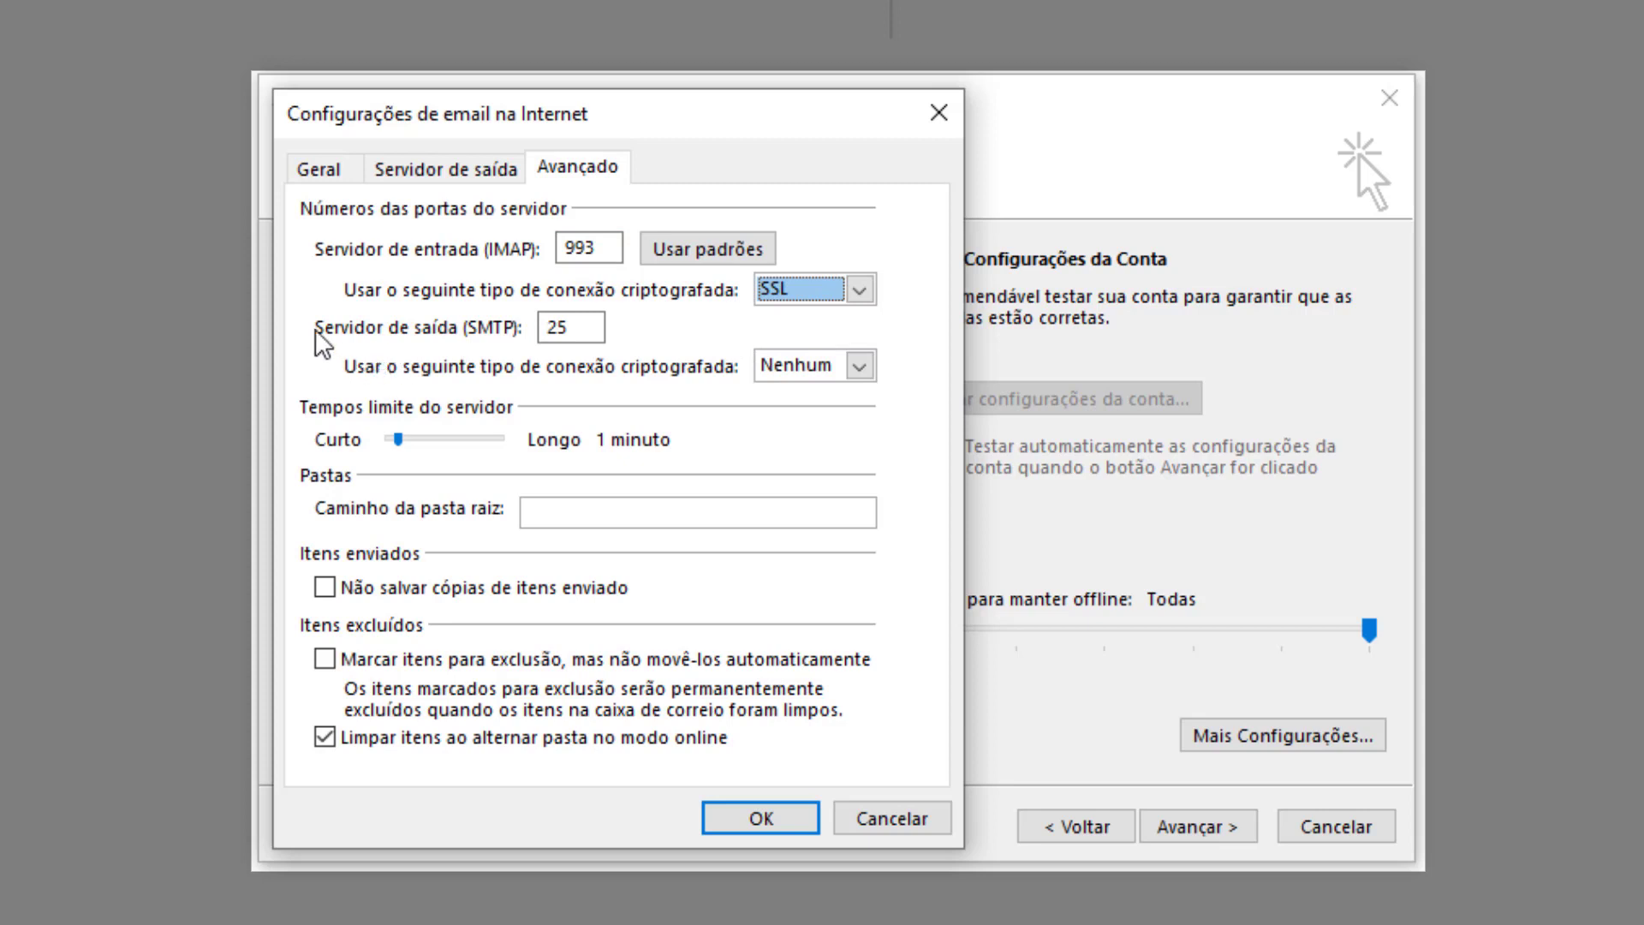
{"action": "left_click", "coordinate": [795, 368]}
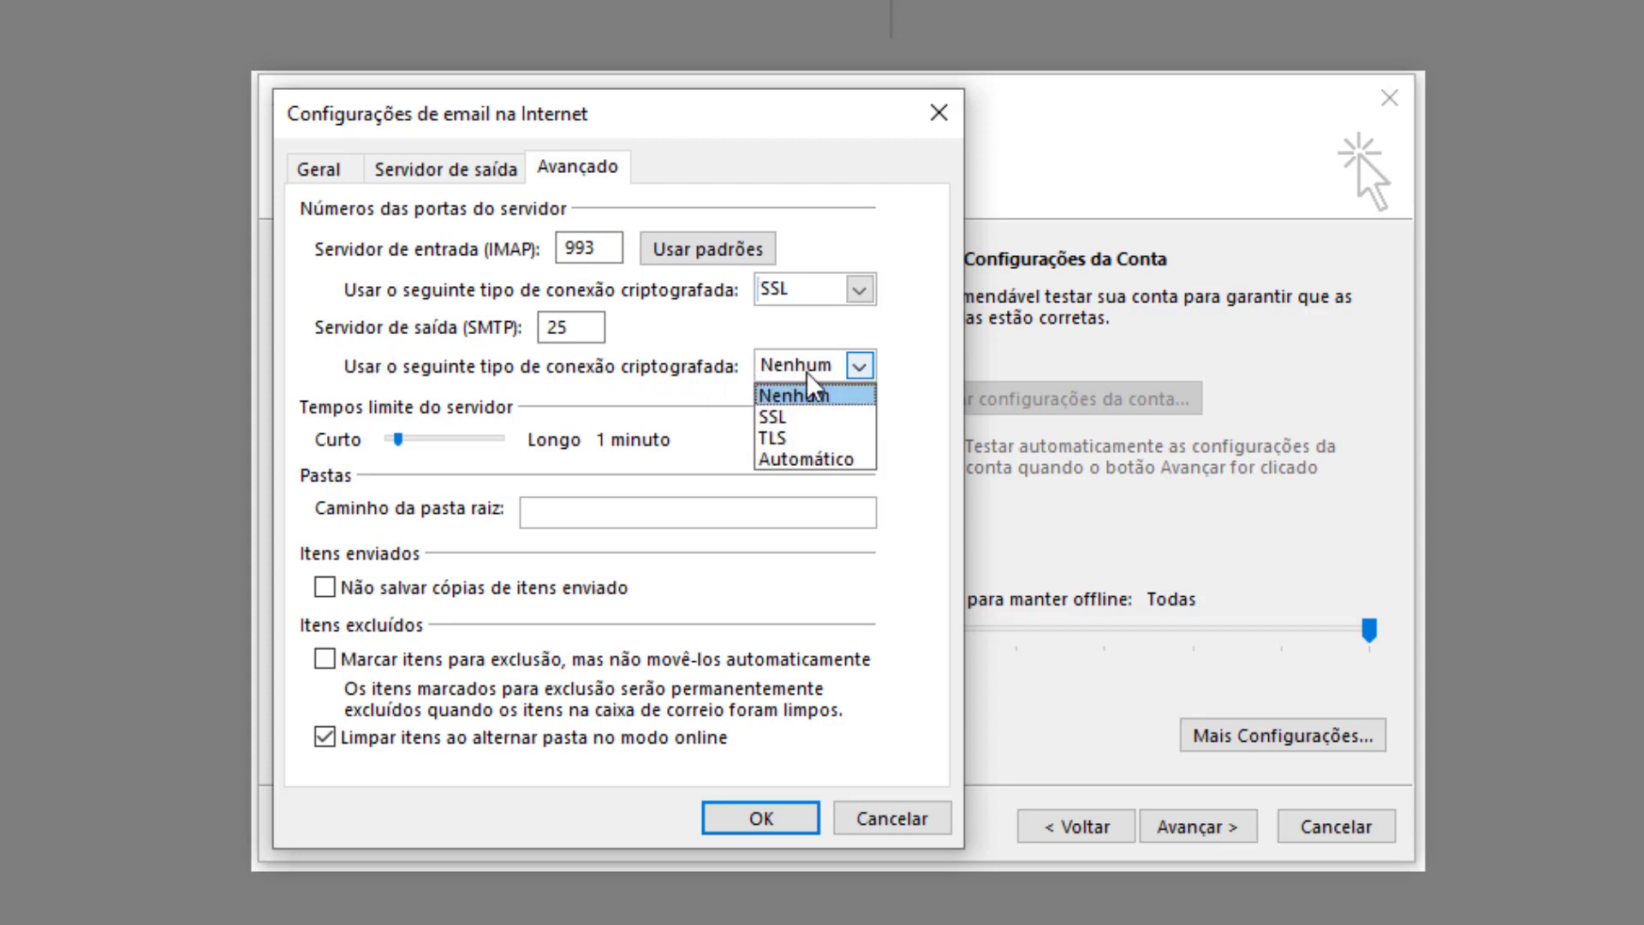
{"action": "left_click", "coordinate": [764, 440]}
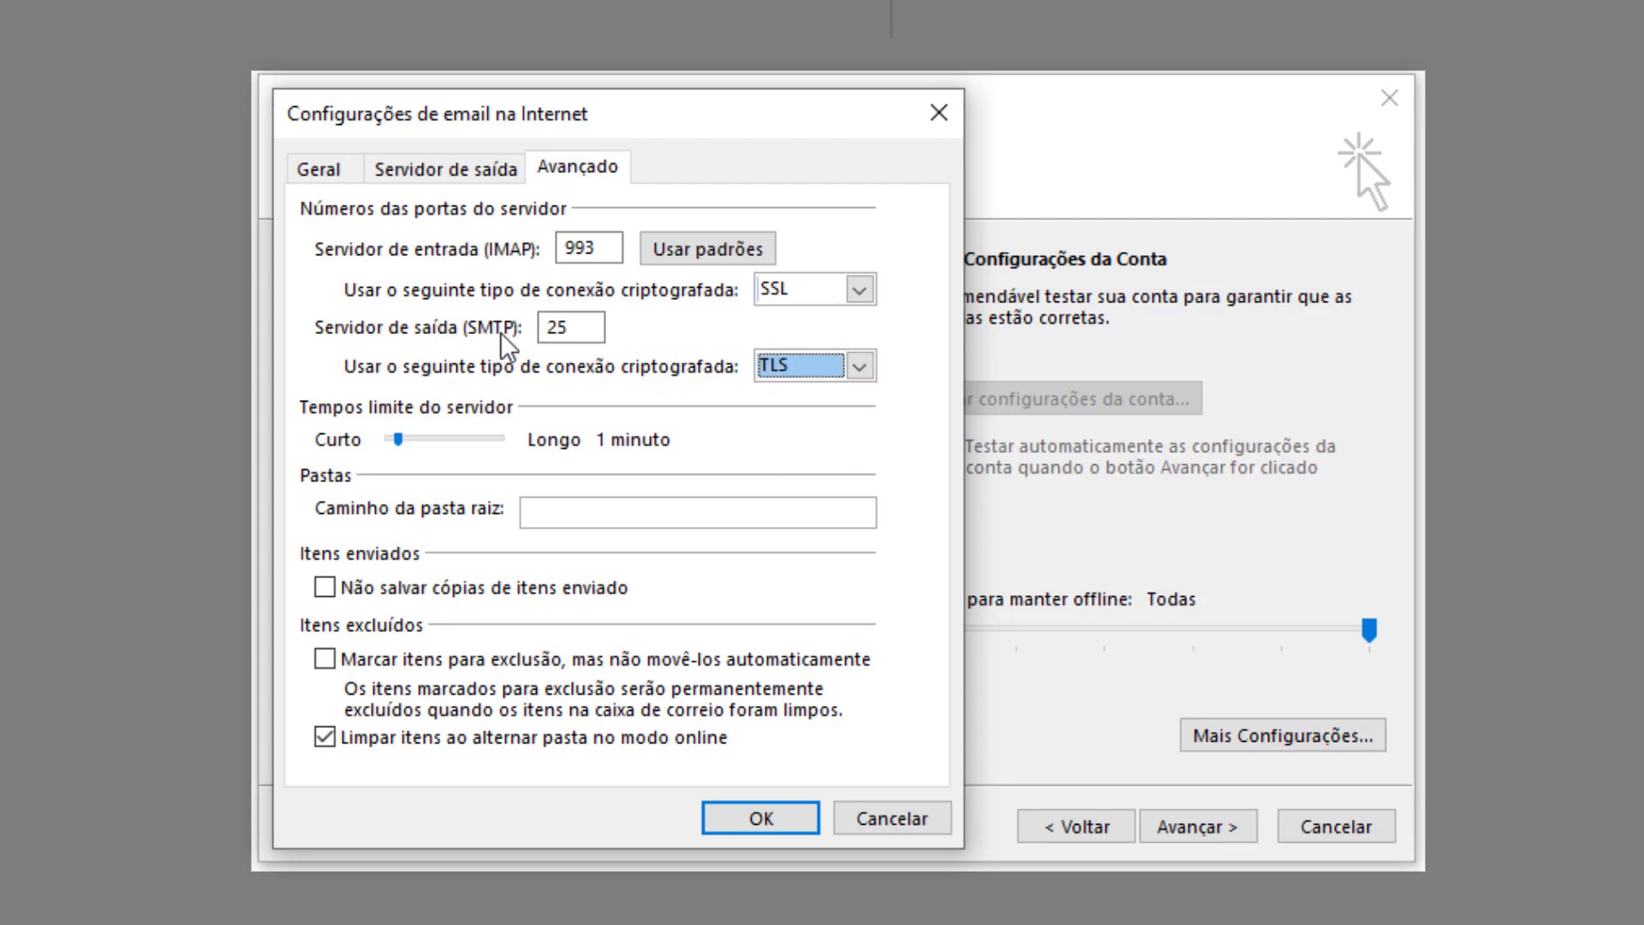
{"action": "double_click", "coordinate": [566, 328]}
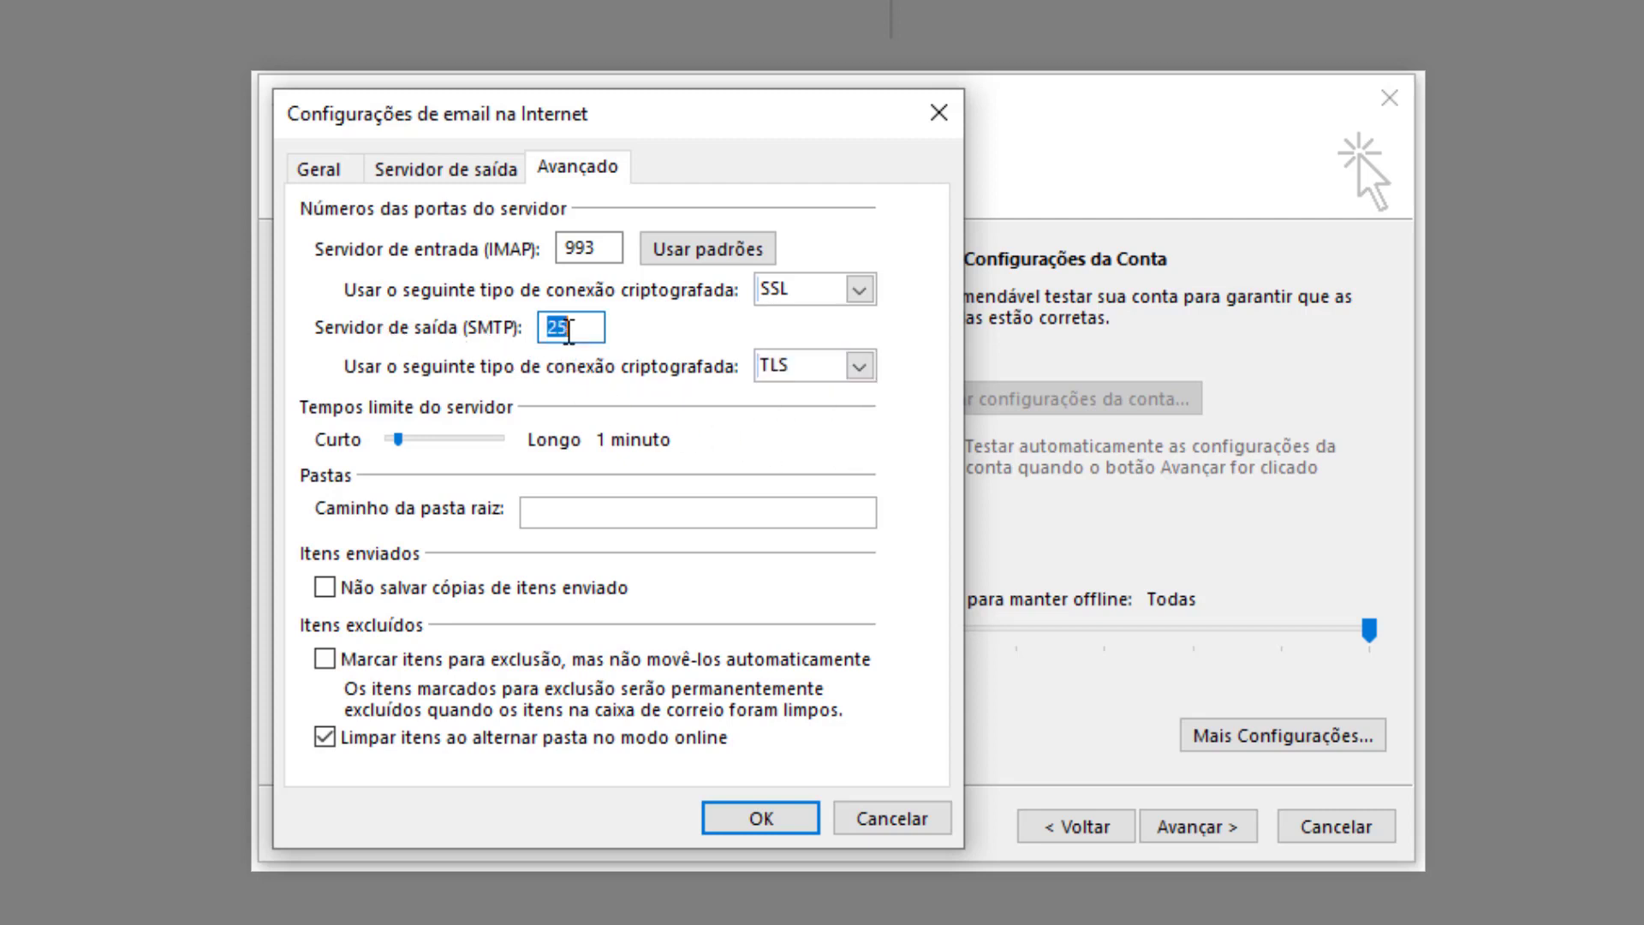
{"action": "type", "text": "587"}
Save the Internet e-mail settings and run the account test, which succeeds.
{"action": "left_click", "coordinate": [754, 818]}
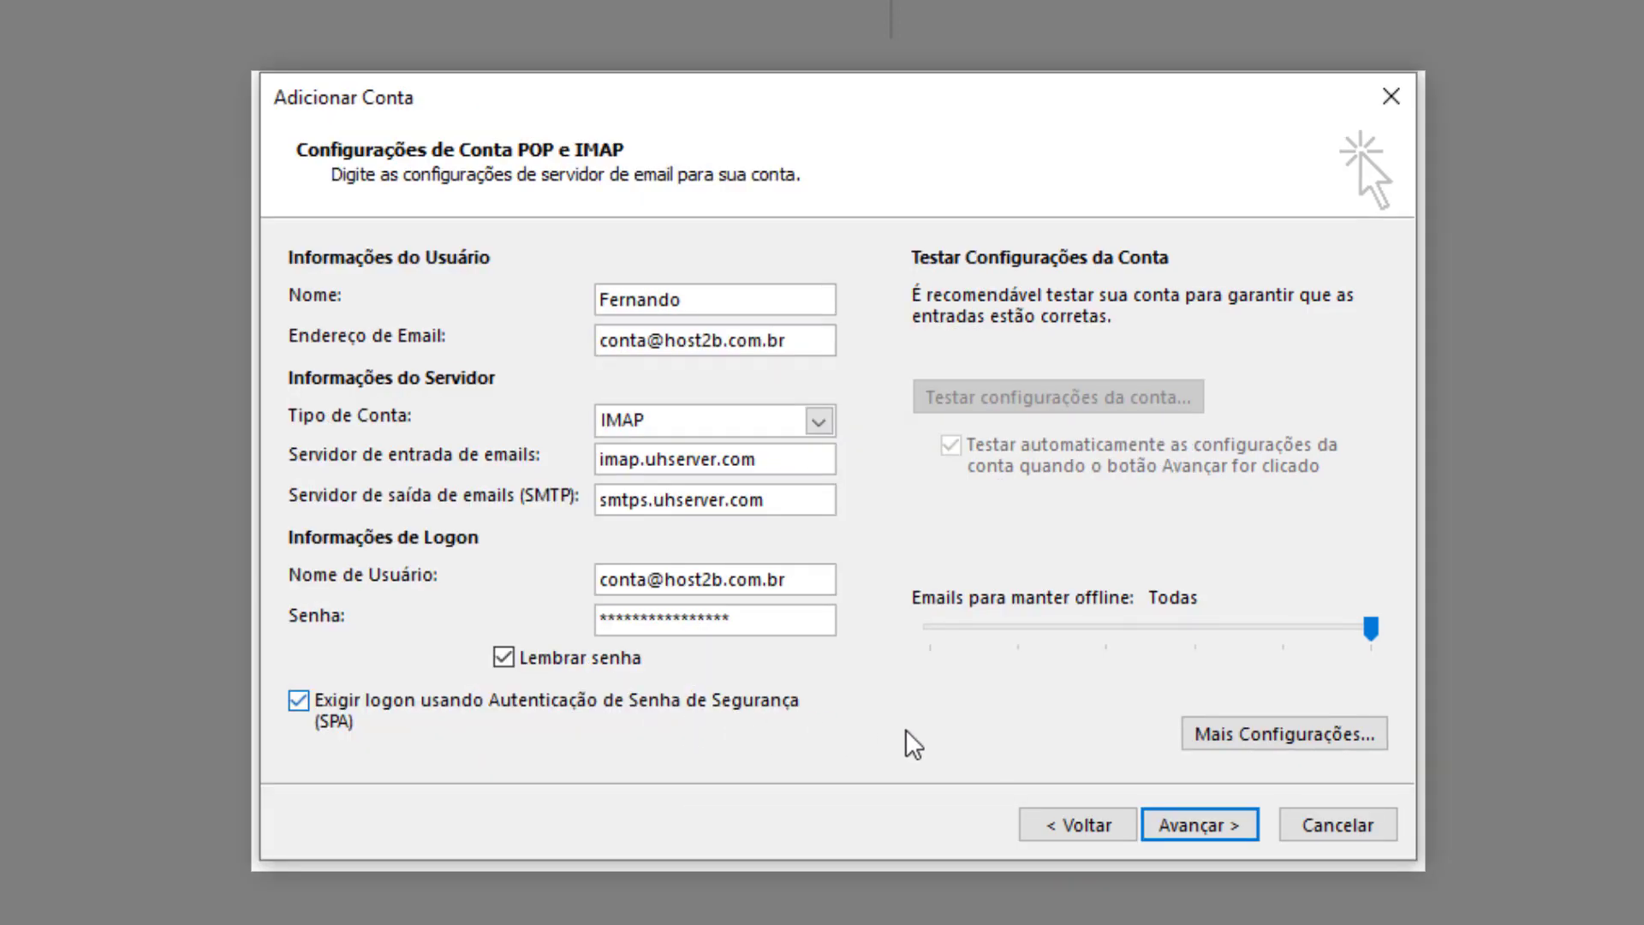
{"action": "left_click", "coordinate": [1199, 825]}
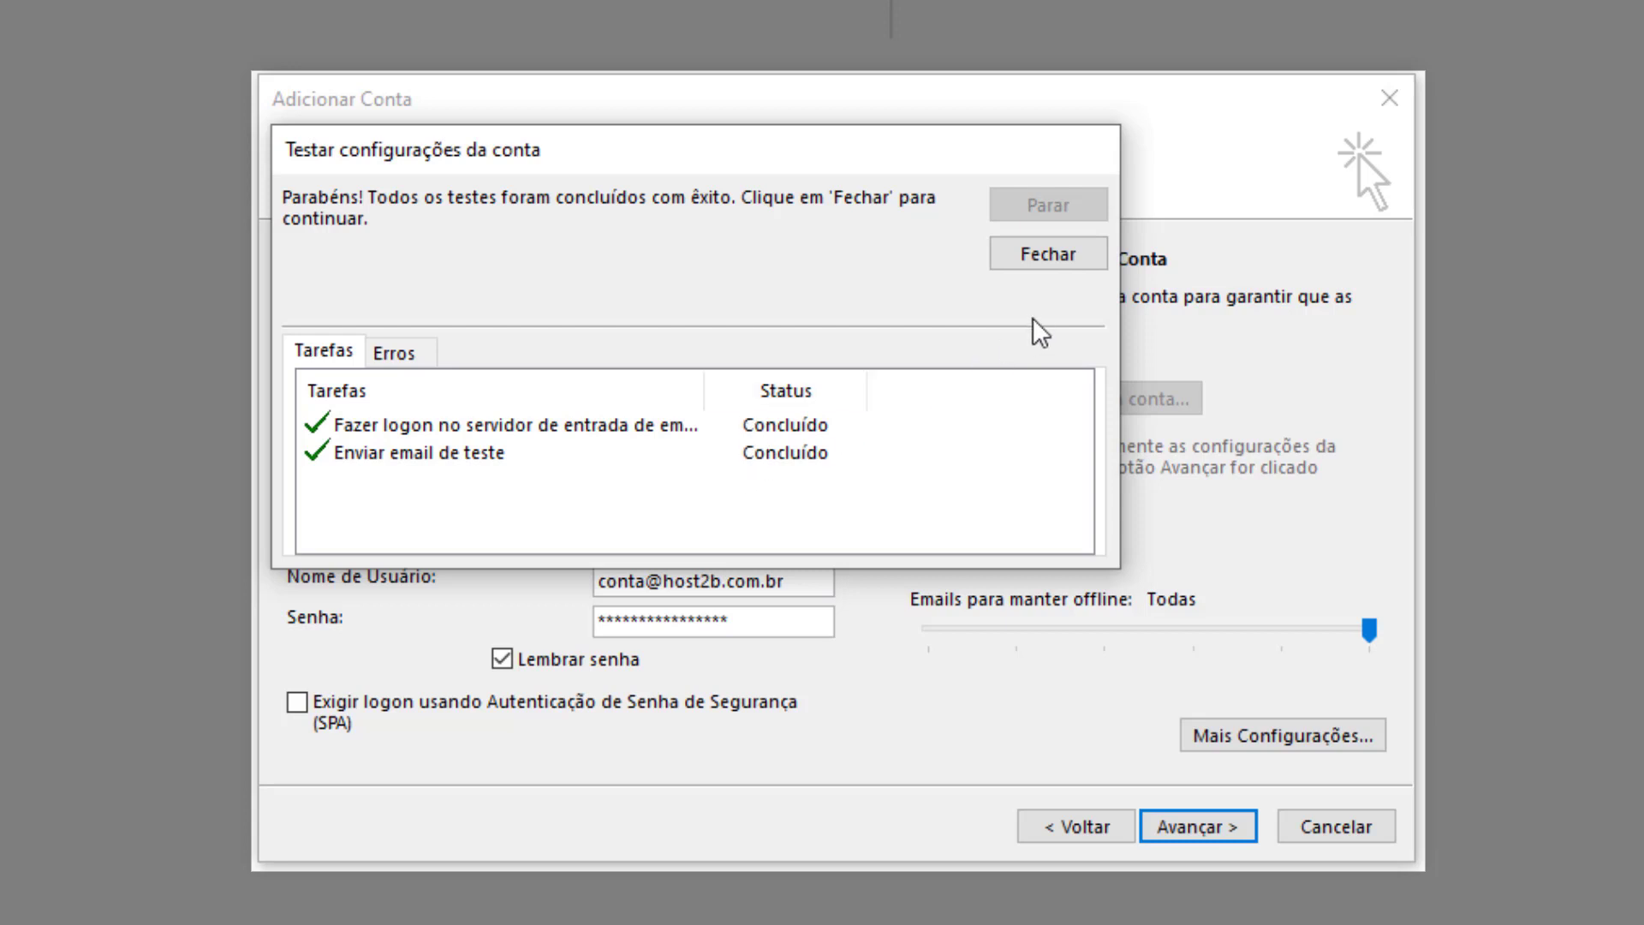
Close the test results and complete the wizard to show the new account's inbox.
{"action": "left_click", "coordinate": [1032, 260]}
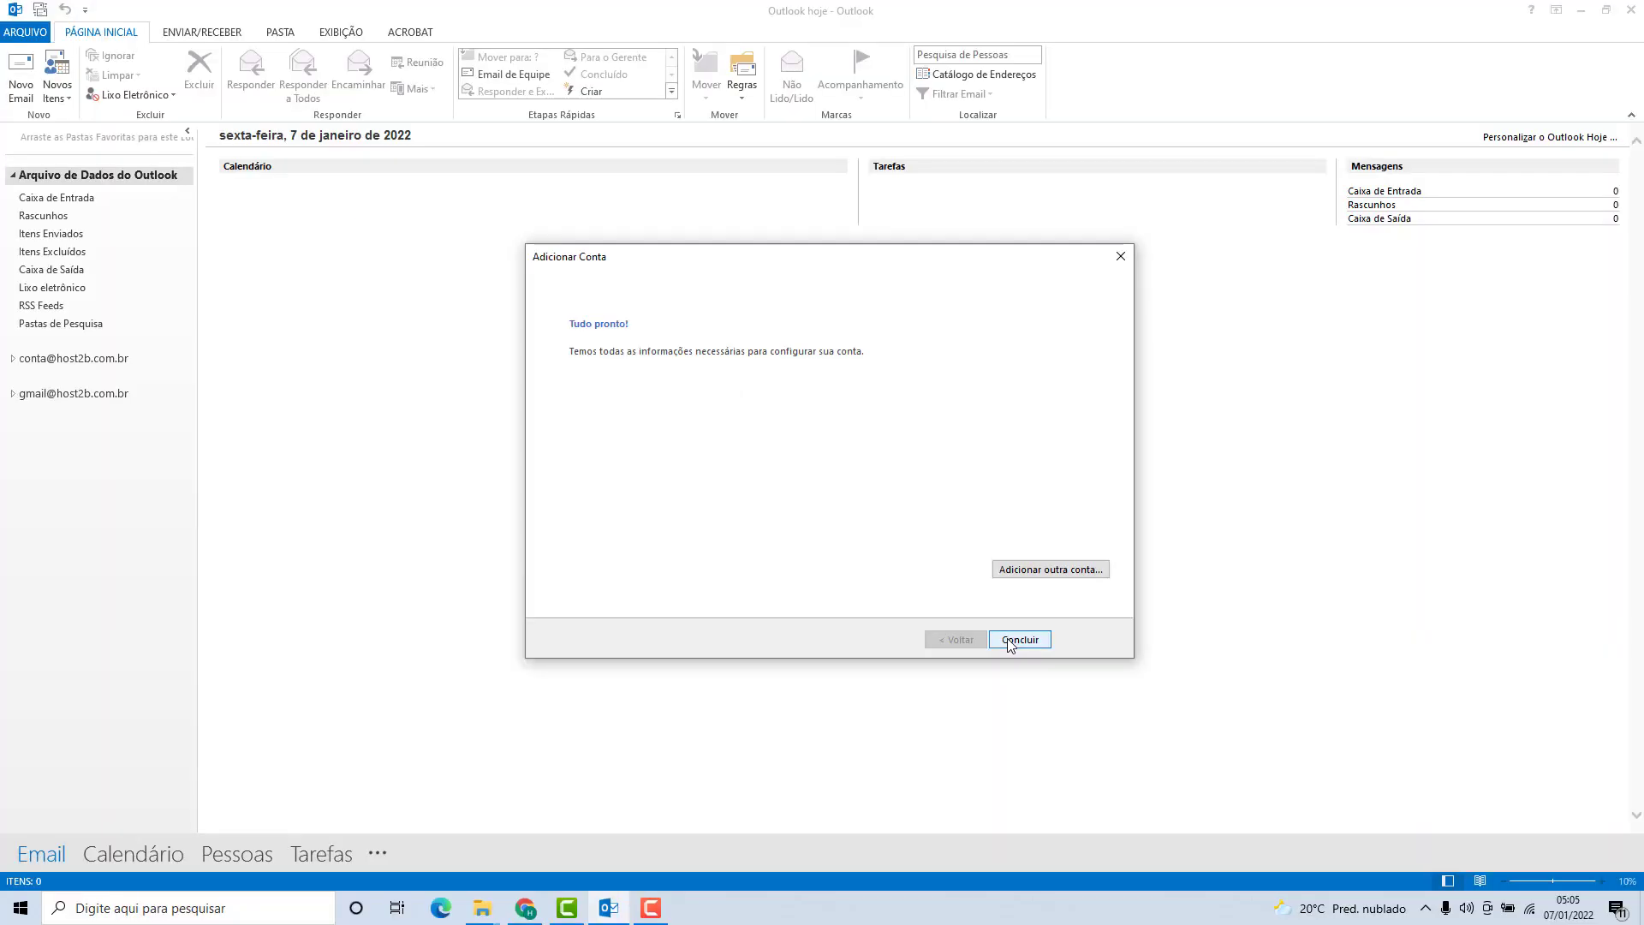
{"action": "left_click", "coordinate": [1177, 826]}
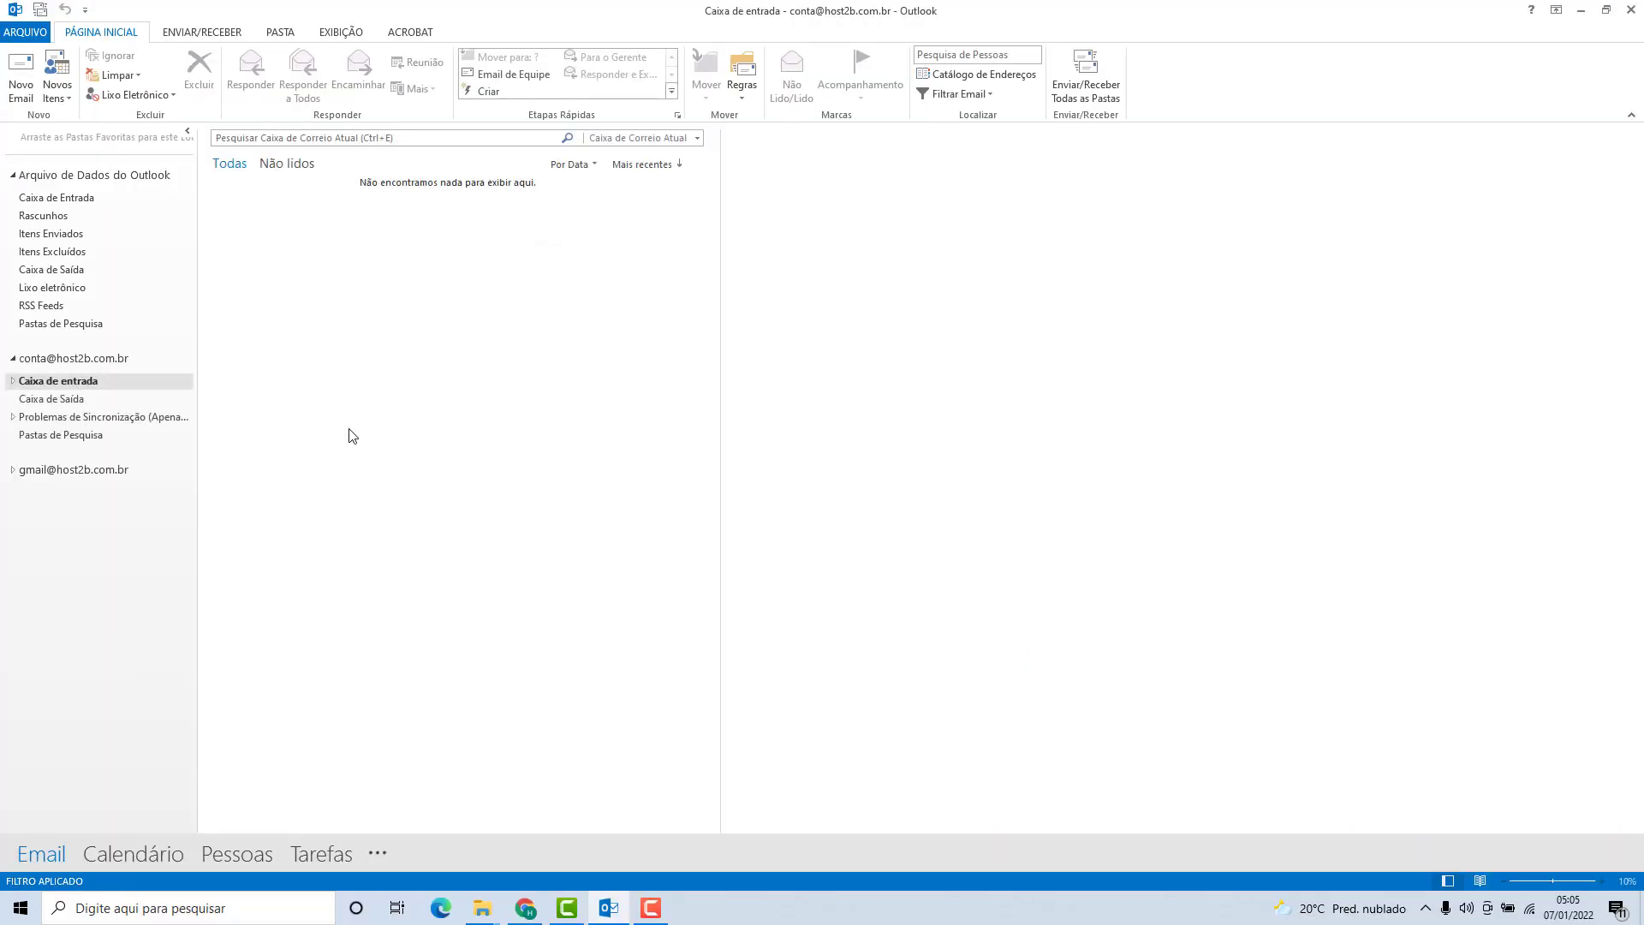